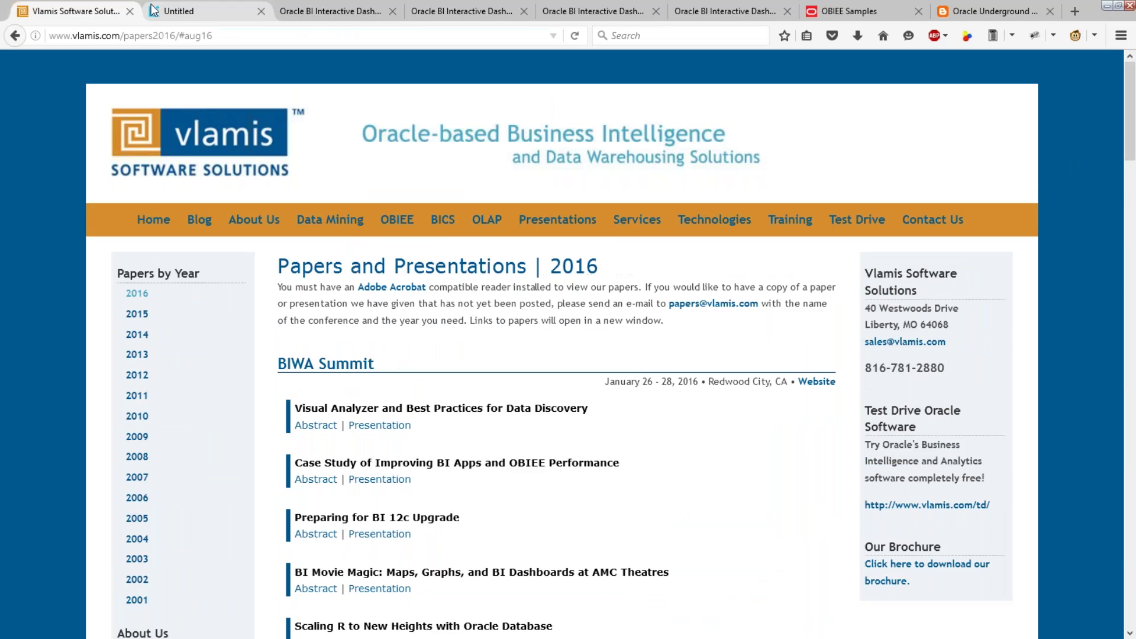
Step: Switch to the untitled Visual Analyzer project and expand the Time, Products and Facts folders of A - Sample Sales
{"action": "left_click", "coordinate": [198, 10]}
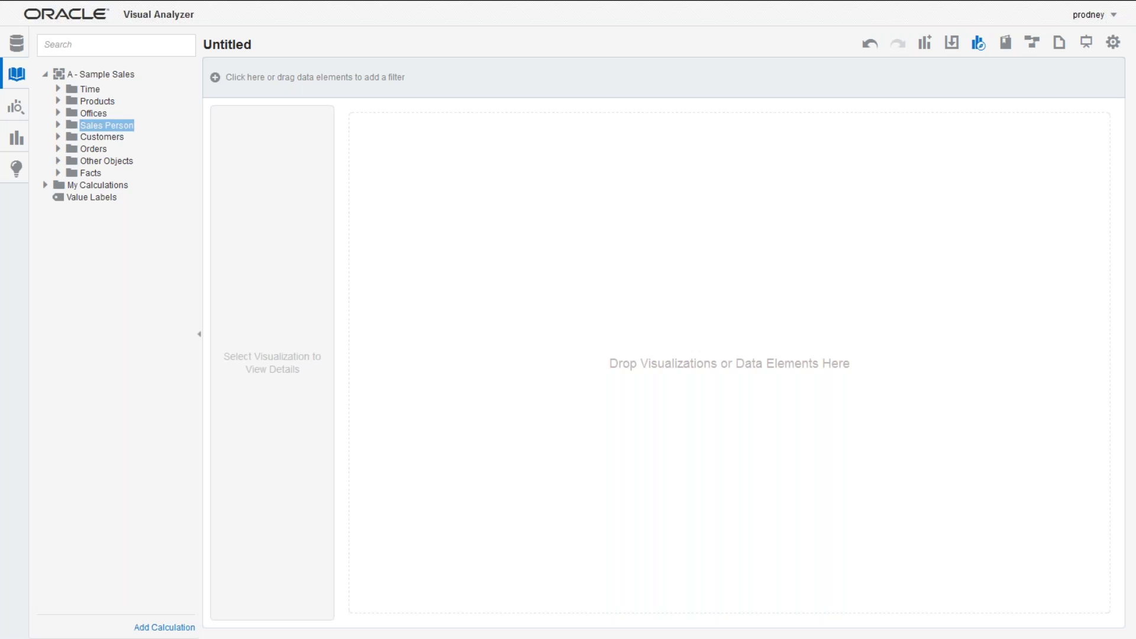
{"action": "left_click", "coordinate": [58, 89]}
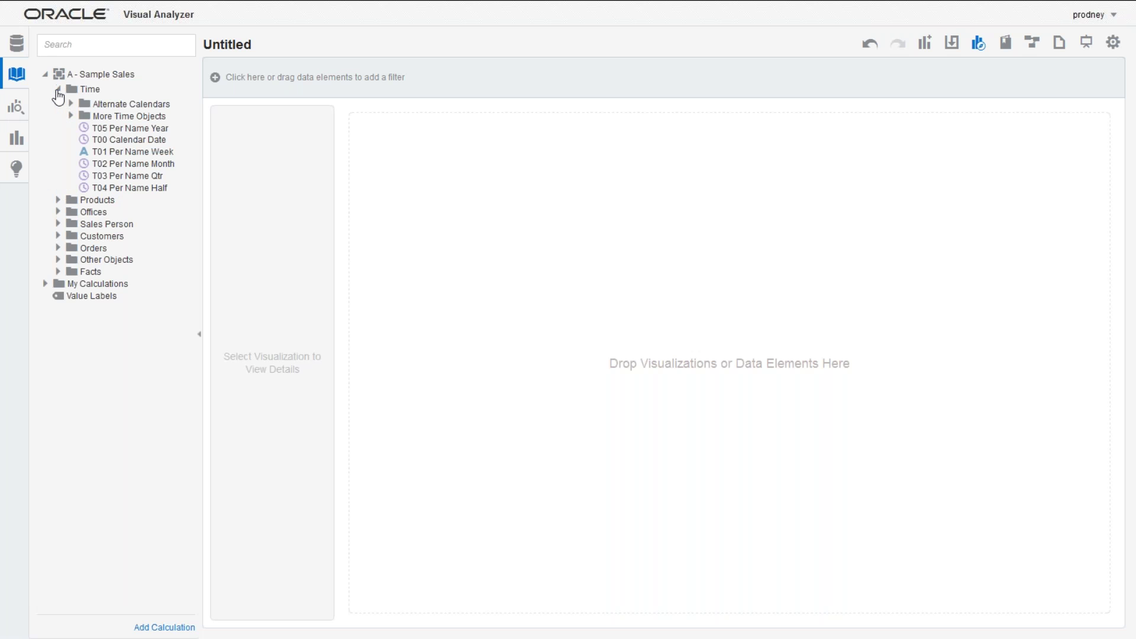
{"action": "left_click", "coordinate": [118, 165]}
{"action": "left_click", "coordinate": [58, 200]}
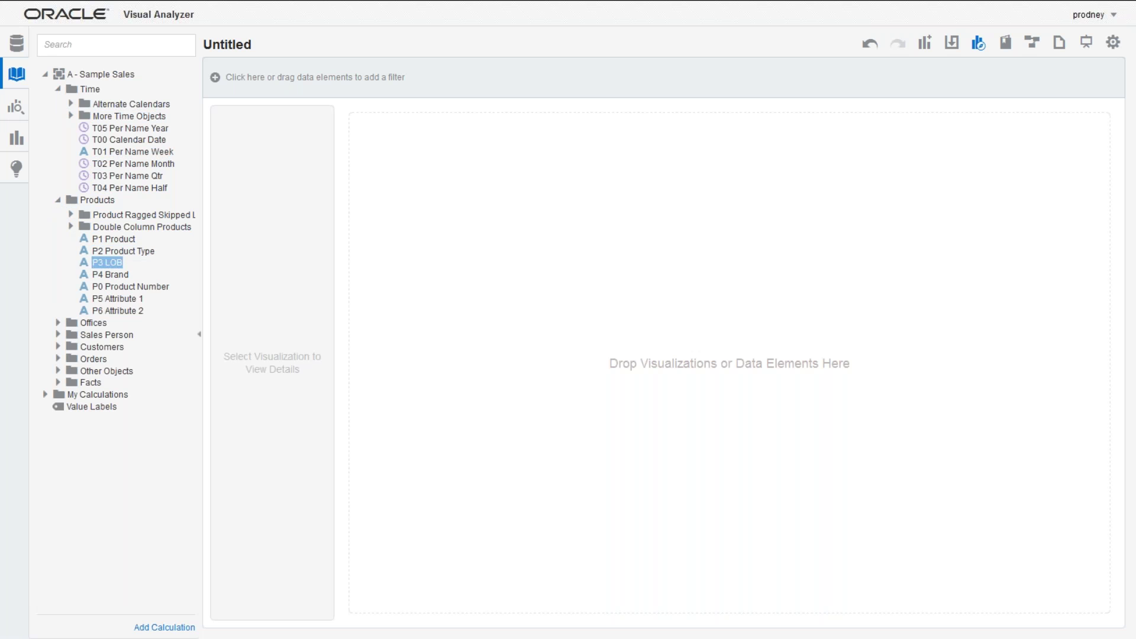
{"action": "left_click", "coordinate": [58, 382]}
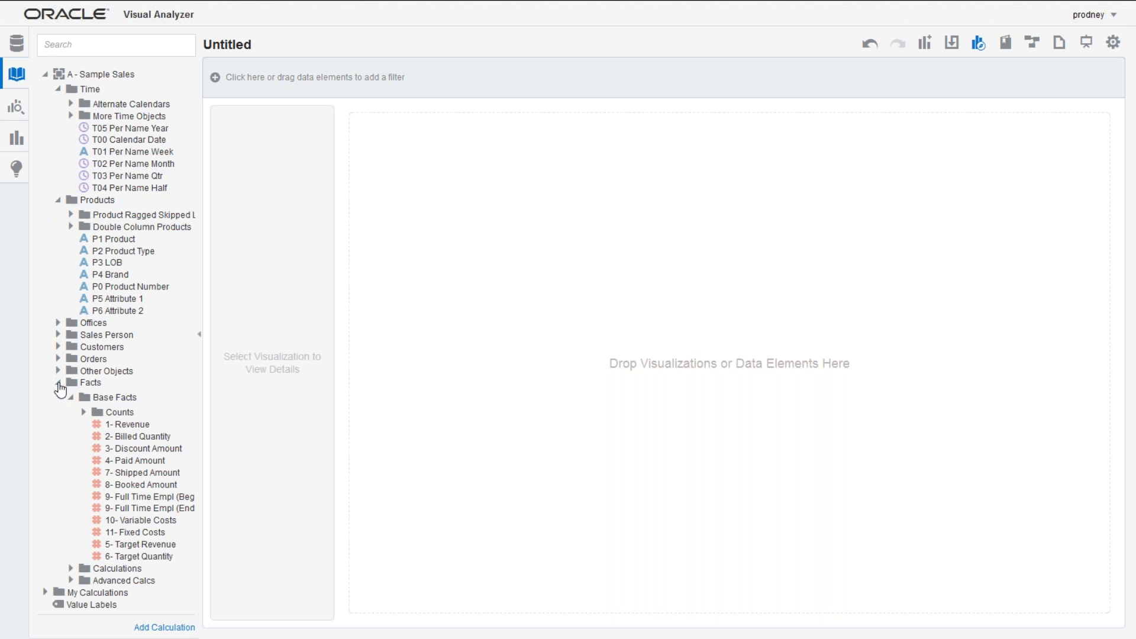
Step: Create the best visualization from T02 Per Name Month, P4 Brand and 1- Revenue
{"action": "left_click", "coordinate": [118, 165]}
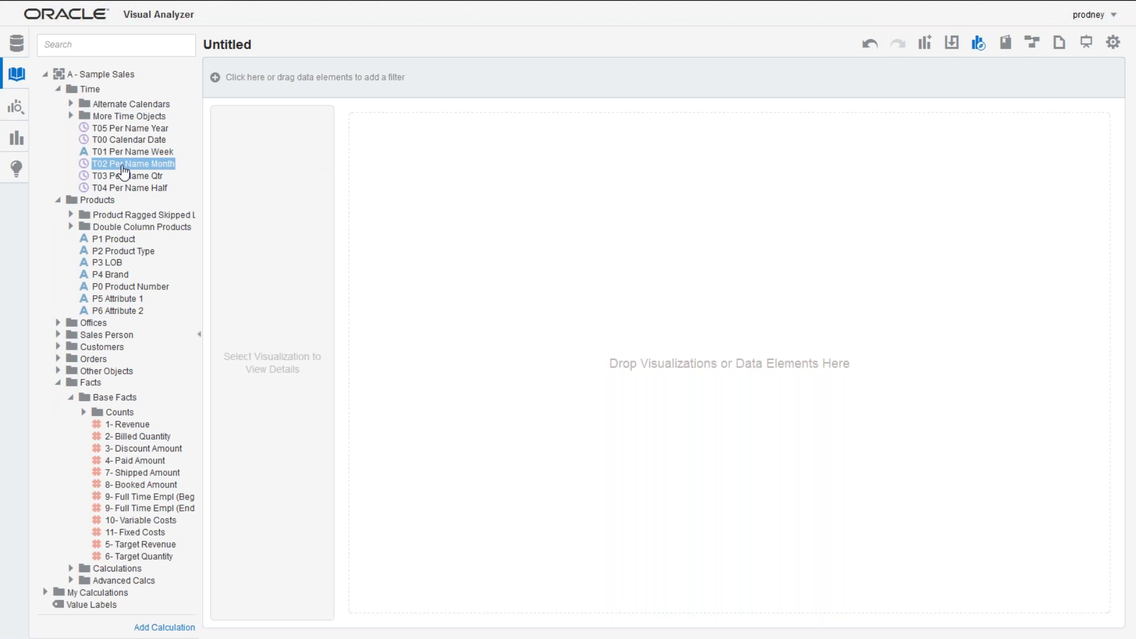
{"action": "left_click", "coordinate": [111, 275], "text": "ctrl"}
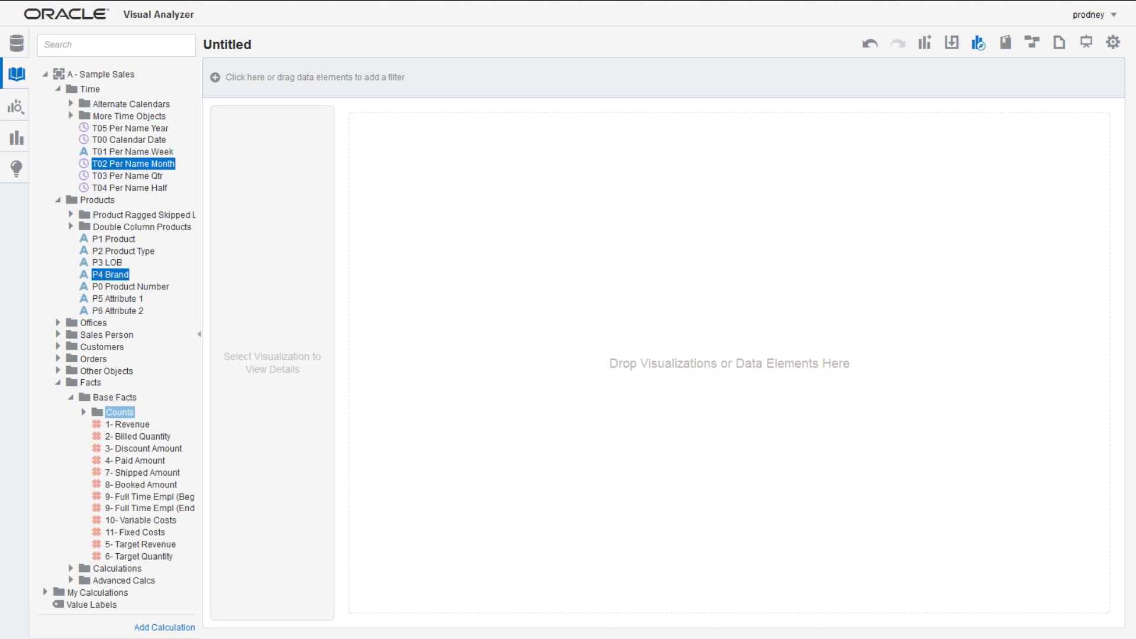
{"action": "left_click", "coordinate": [133, 461], "text": "ctrl"}
{"action": "left_click", "coordinate": [127, 424], "text": "ctrl"}
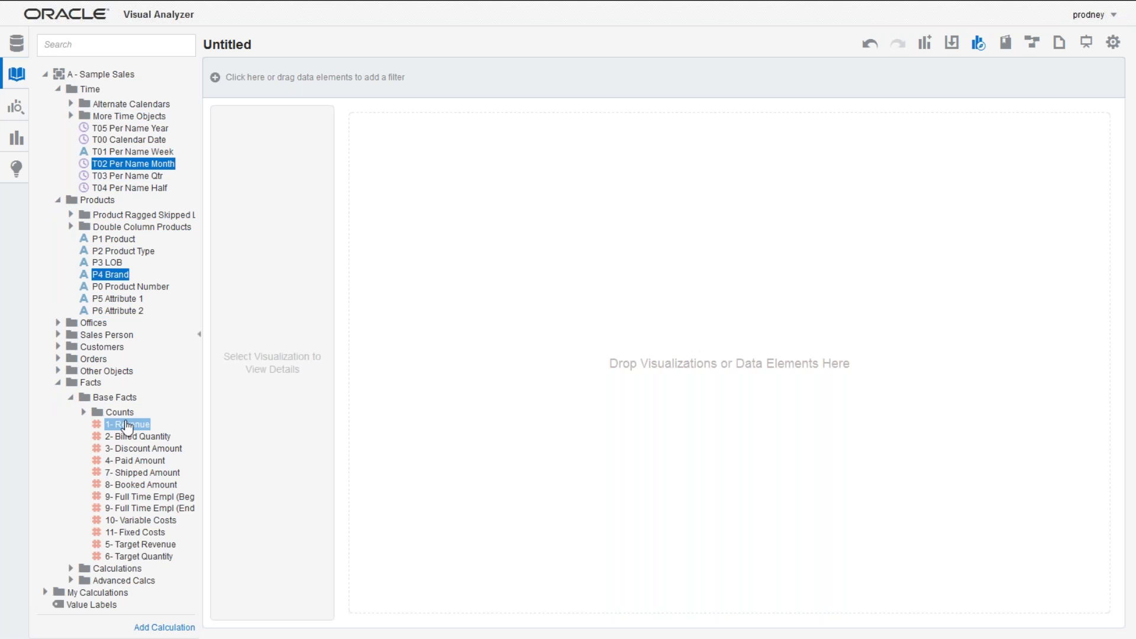
{"action": "right_click", "coordinate": [136, 169]}
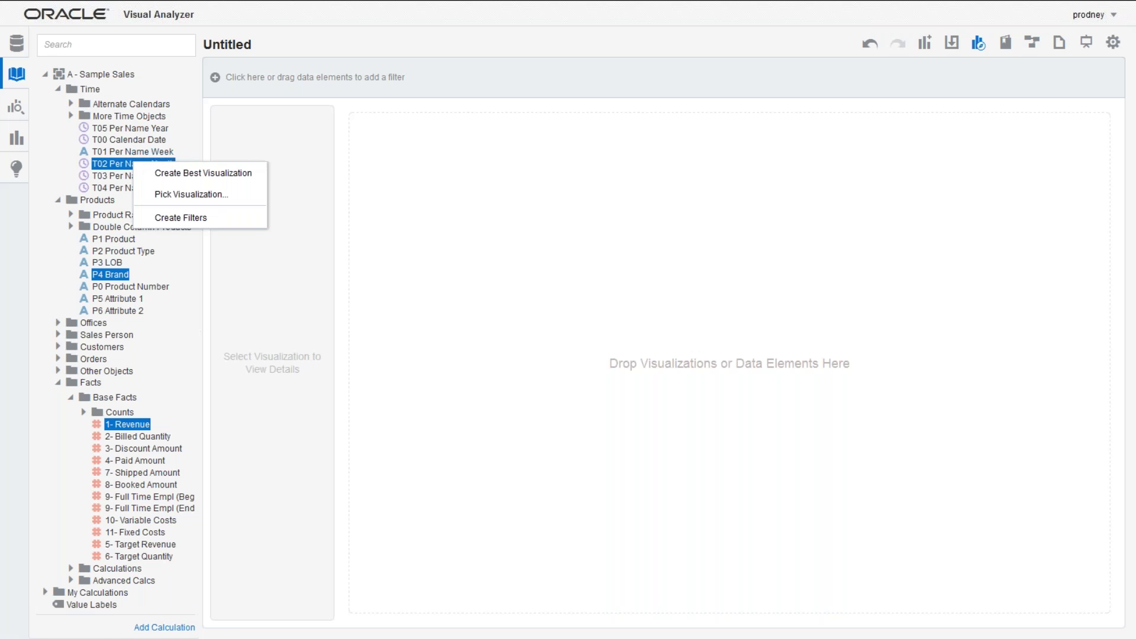
{"action": "left_click", "coordinate": [167, 177]}
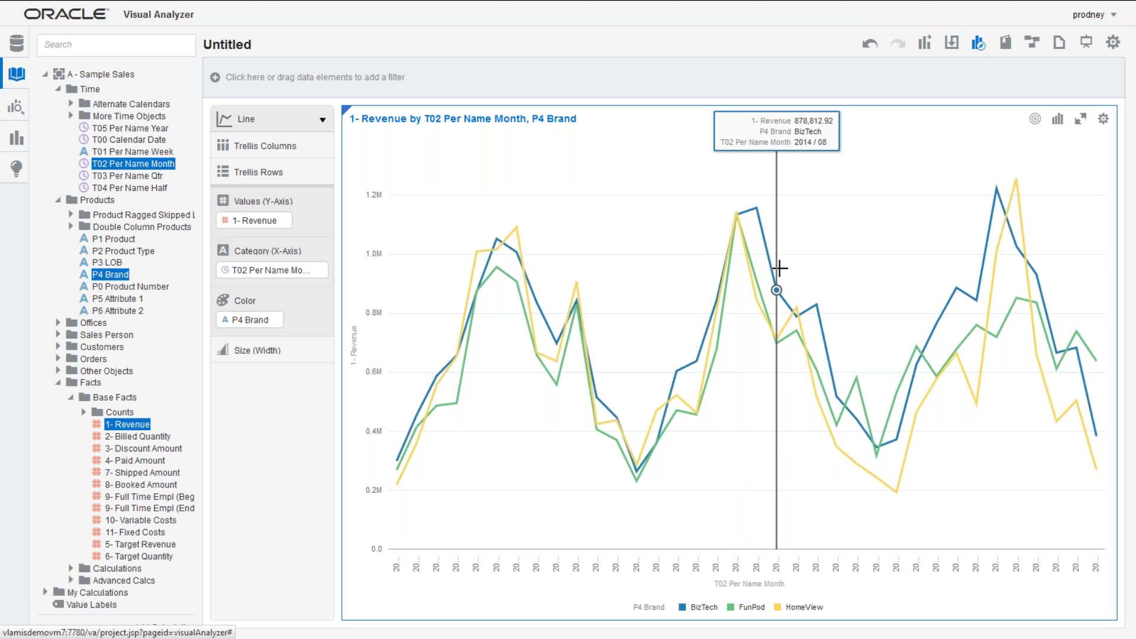
Step: Try the revenue visualization as a bar chart and return it to a line chart
{"action": "left_click", "coordinate": [1059, 120]}
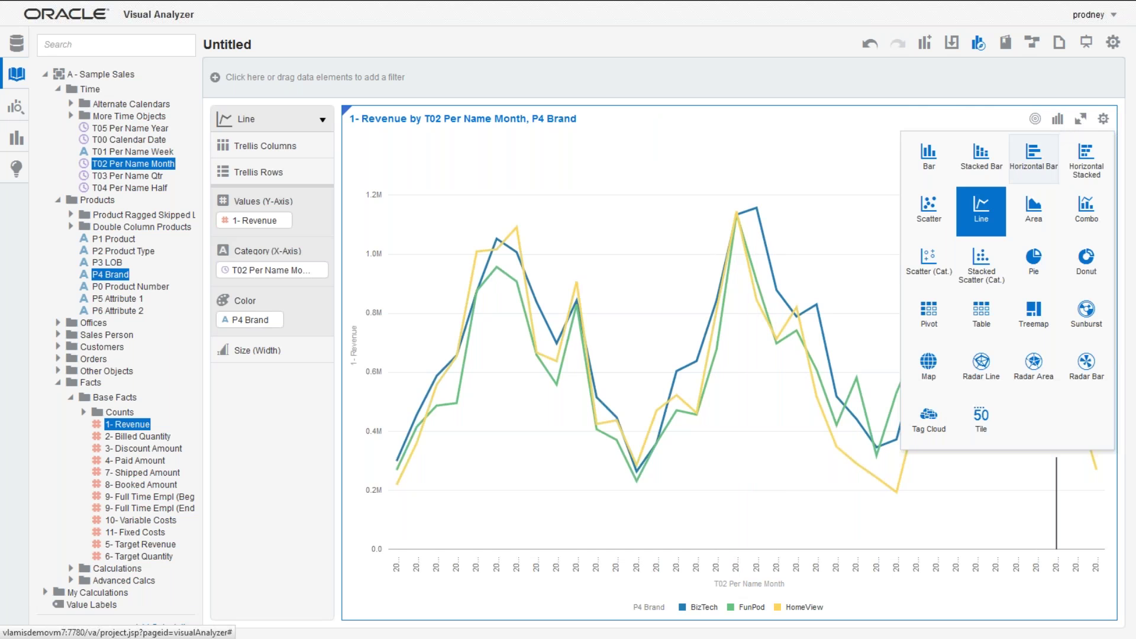
{"action": "left_click", "coordinate": [927, 159]}
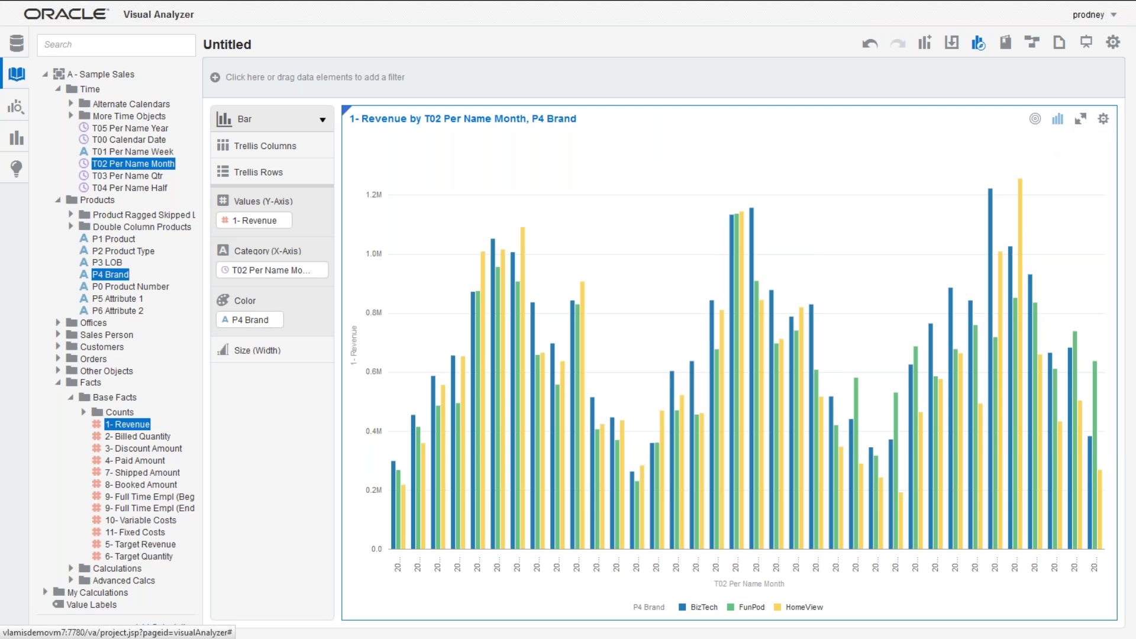
{"action": "left_click", "coordinate": [1059, 120]}
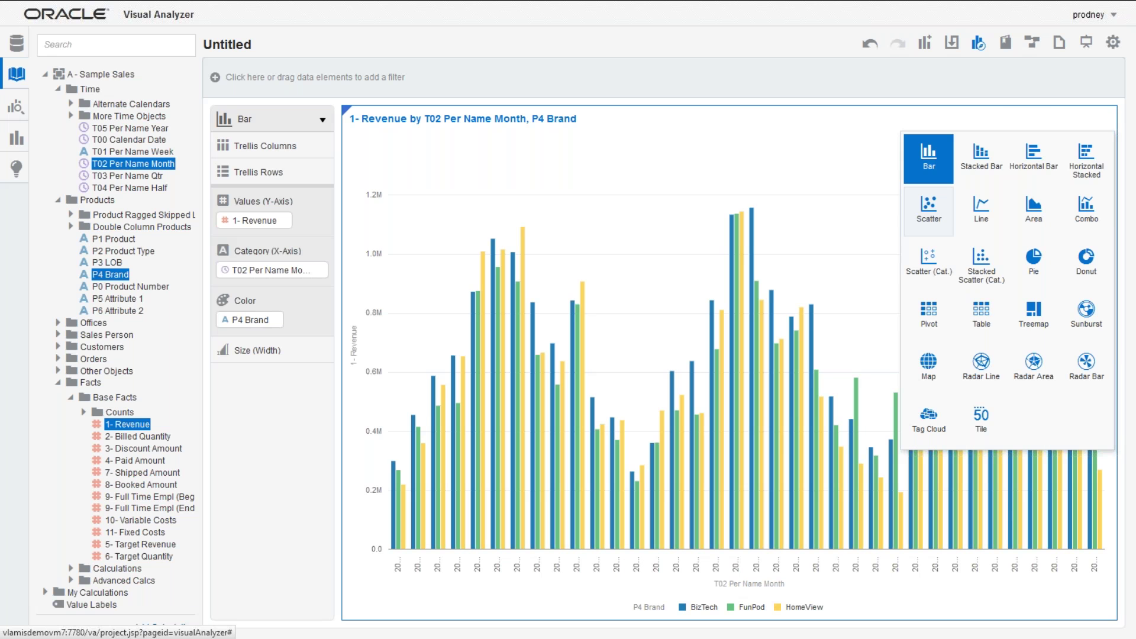
{"action": "left_click", "coordinate": [977, 217]}
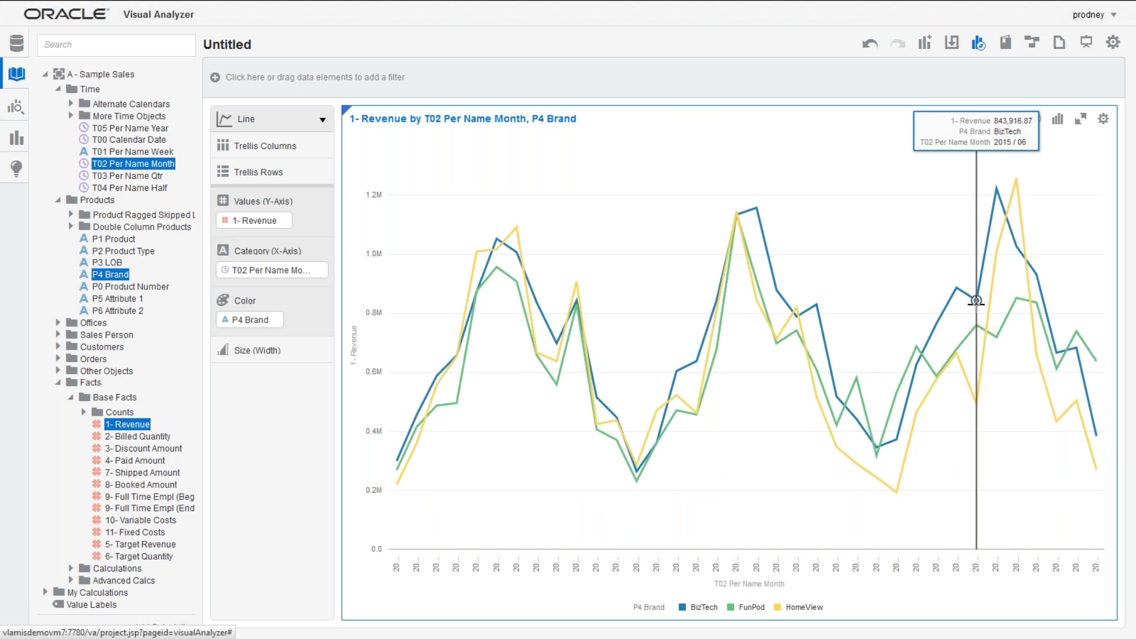
Step: Add a forecast to the revenue line chart and close its analytics settings
{"action": "right_click", "coordinate": [1036, 277]}
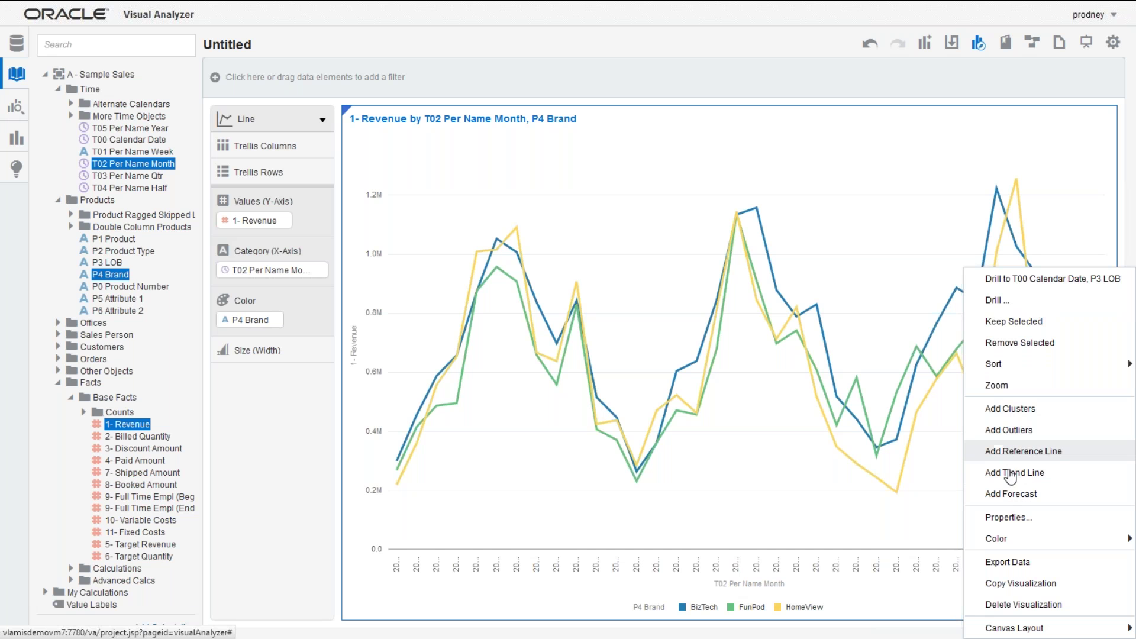
{"action": "left_click", "coordinate": [1010, 500]}
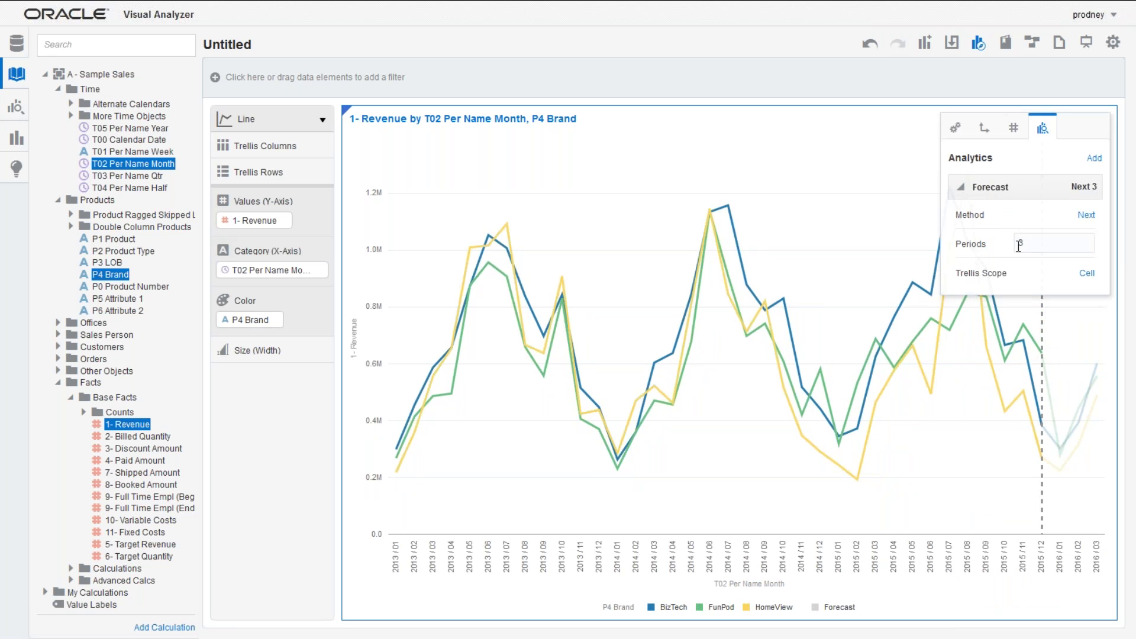
{"action": "left_click", "coordinate": [775, 141]}
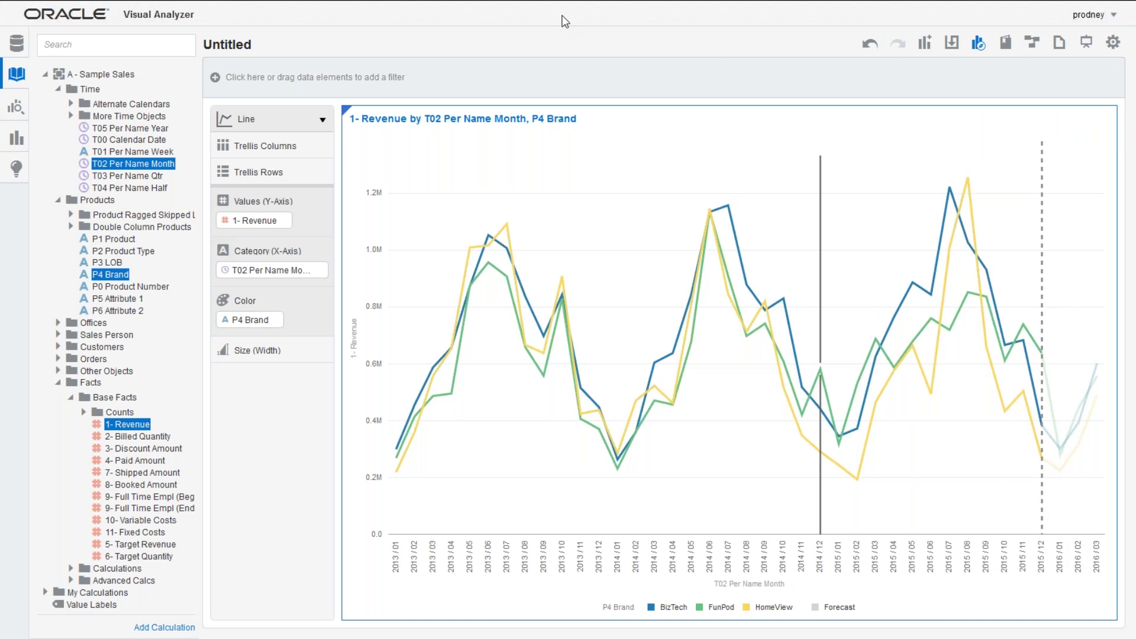
Step: Switch to the 1.00 General Index dashboard and view the Overview Dashboard of new content in V607
{"action": "left_click", "coordinate": [261, 11]}
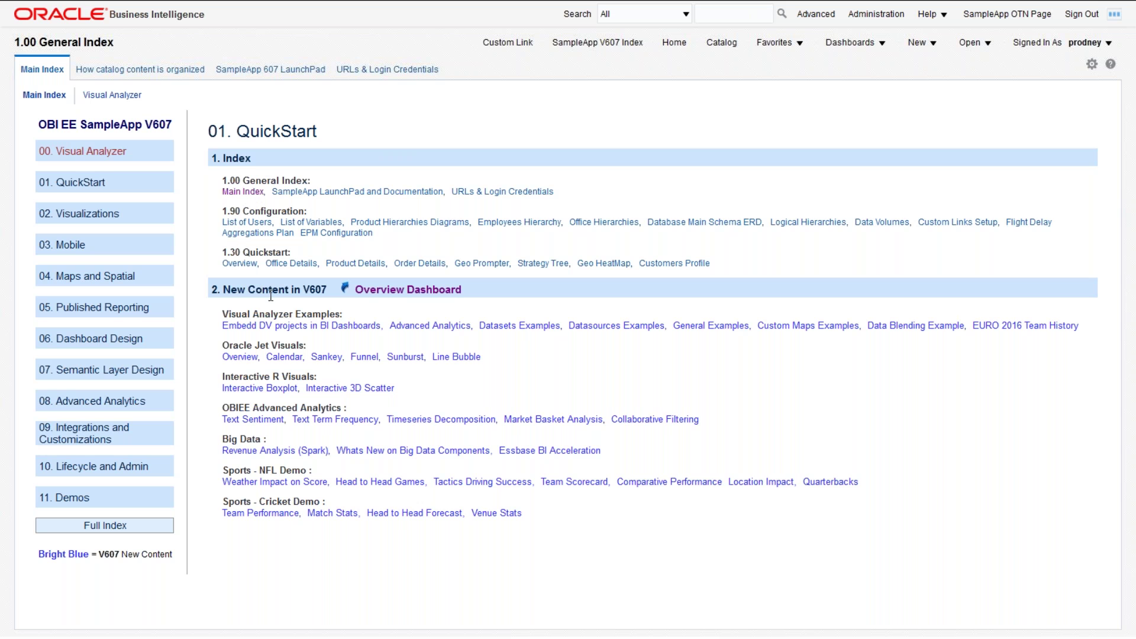
{"action": "left_click", "coordinate": [376, 293]}
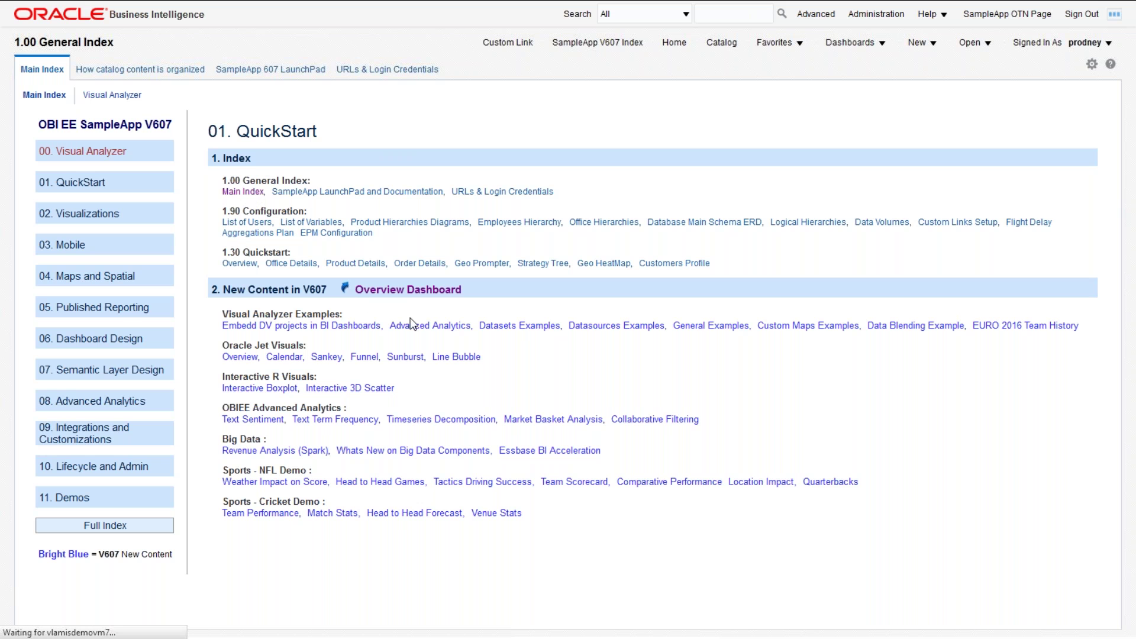
{"action": "left_click", "coordinate": [389, 291]}
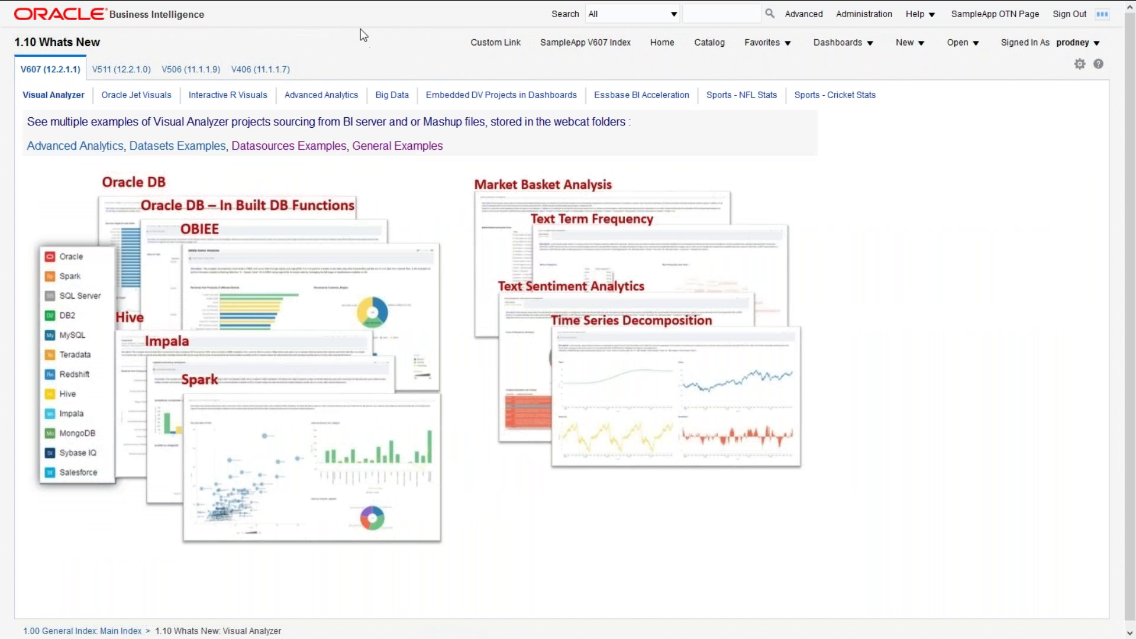
Step: From the SampleApp V607 index, open the embedded DV projects example and take its Sample Project out of presentation mode
{"action": "left_click", "coordinate": [567, 46]}
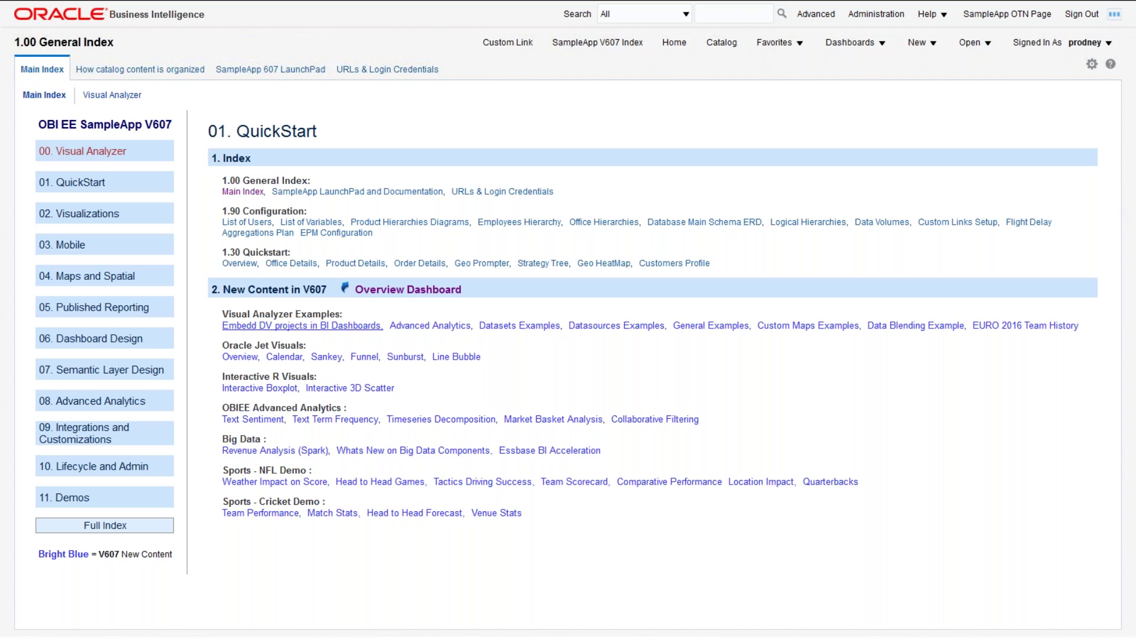
{"action": "left_click", "coordinate": [284, 329]}
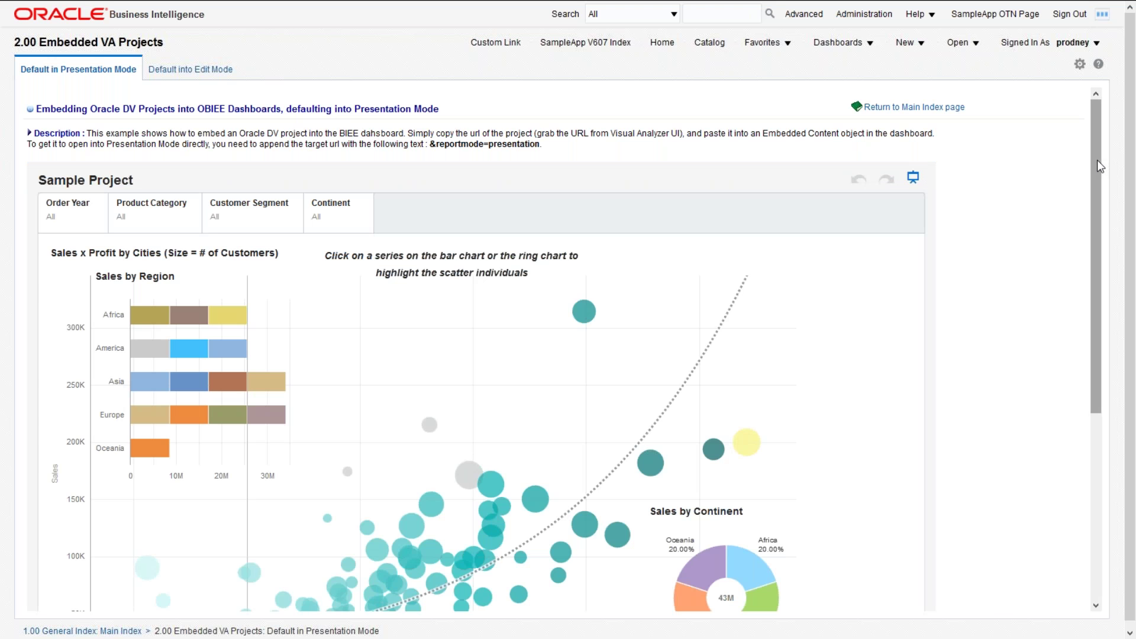
{"action": "left_click_drag", "start_coordinate": [1098, 161], "coordinate": [1101, 206]}
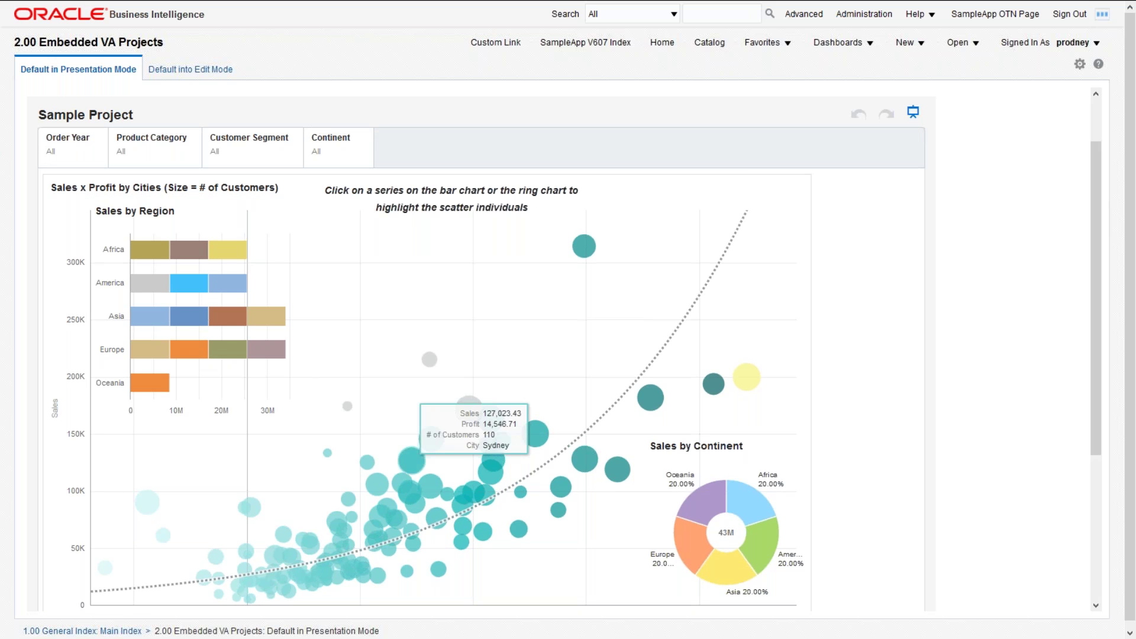
{"action": "mouse_move", "coordinate": [437, 460]}
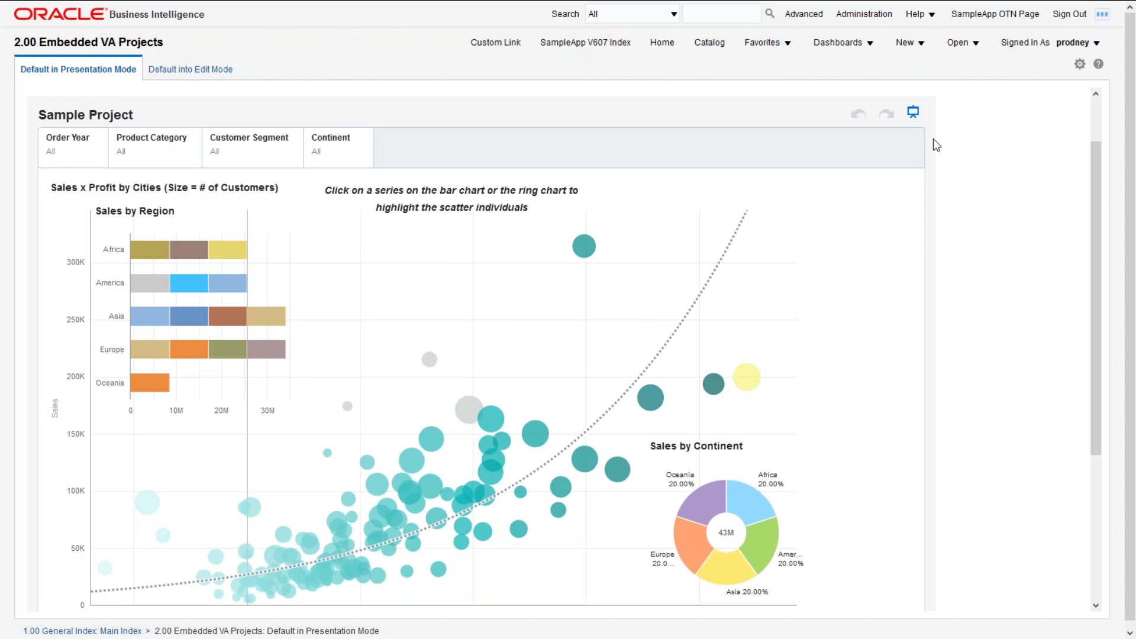
{"action": "left_click", "coordinate": [914, 113]}
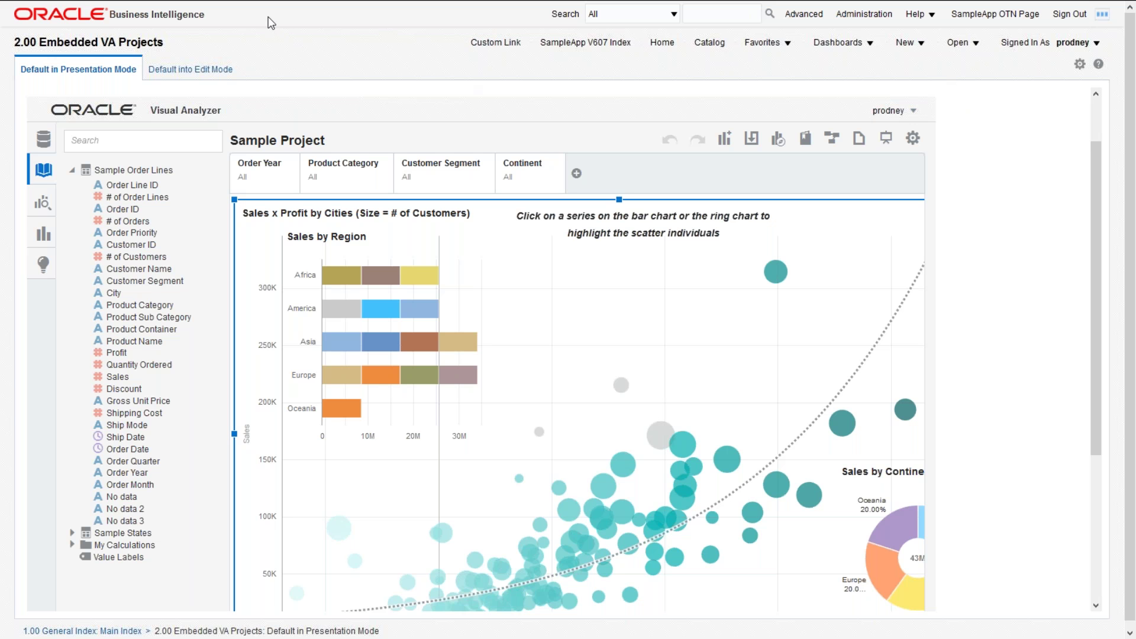
Step: Return to the SampleApp V607 index, browse its sample content sections, and open its Visual Analyzer page
{"action": "left_click", "coordinate": [576, 47]}
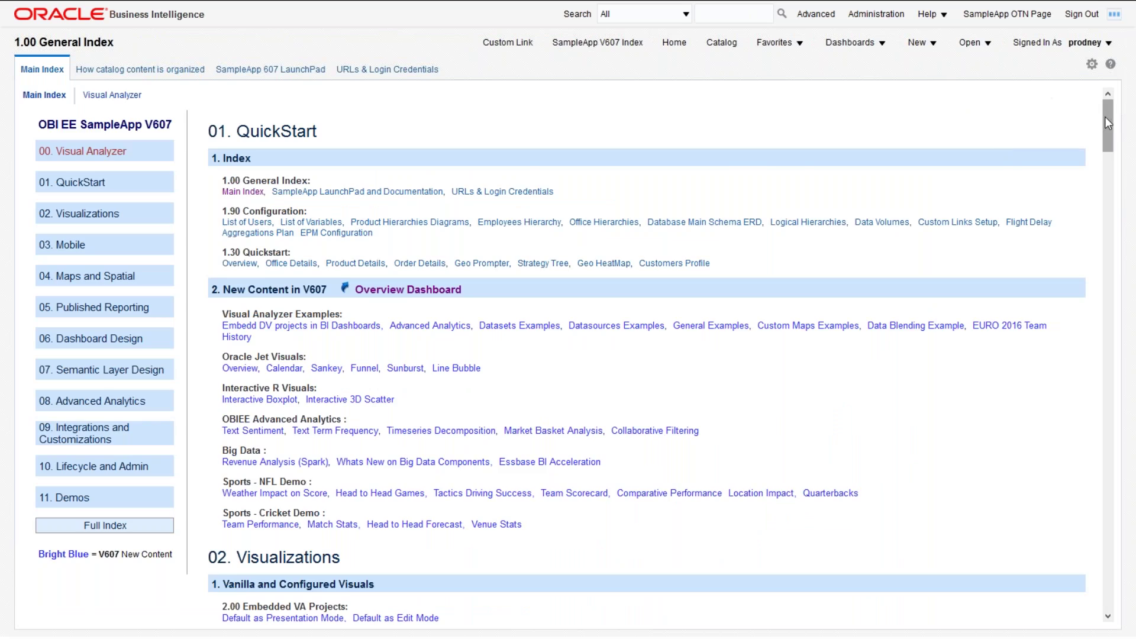
{"action": "left_click_drag", "start_coordinate": [1106, 117], "coordinate": [1101, 219]}
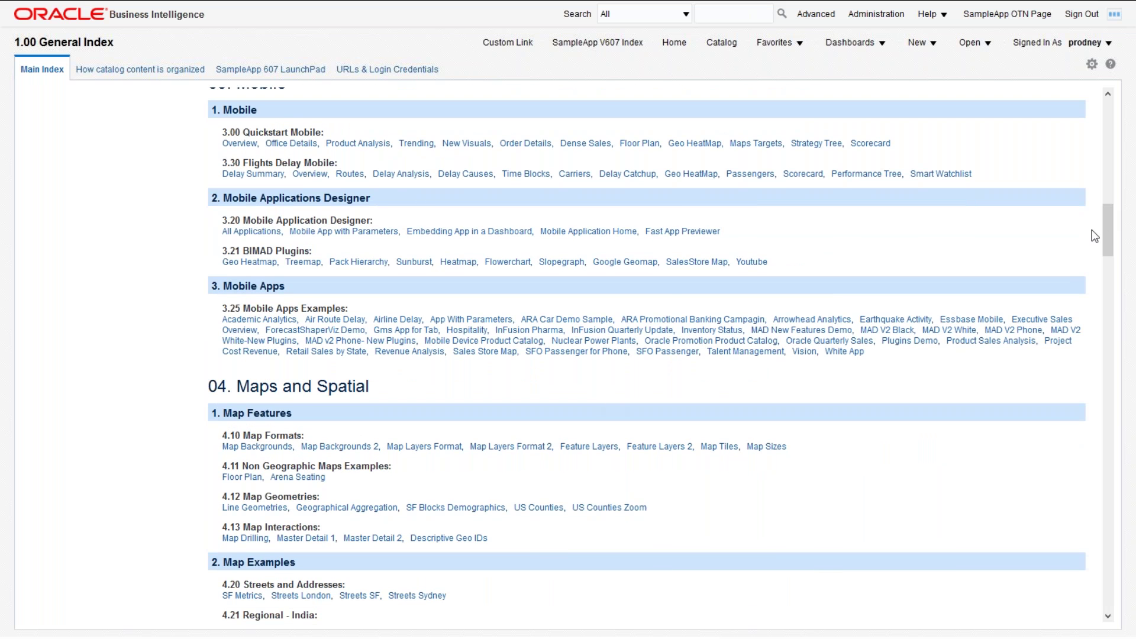
{"action": "left_click_drag", "start_coordinate": [1110, 224], "coordinate": [1102, 97]}
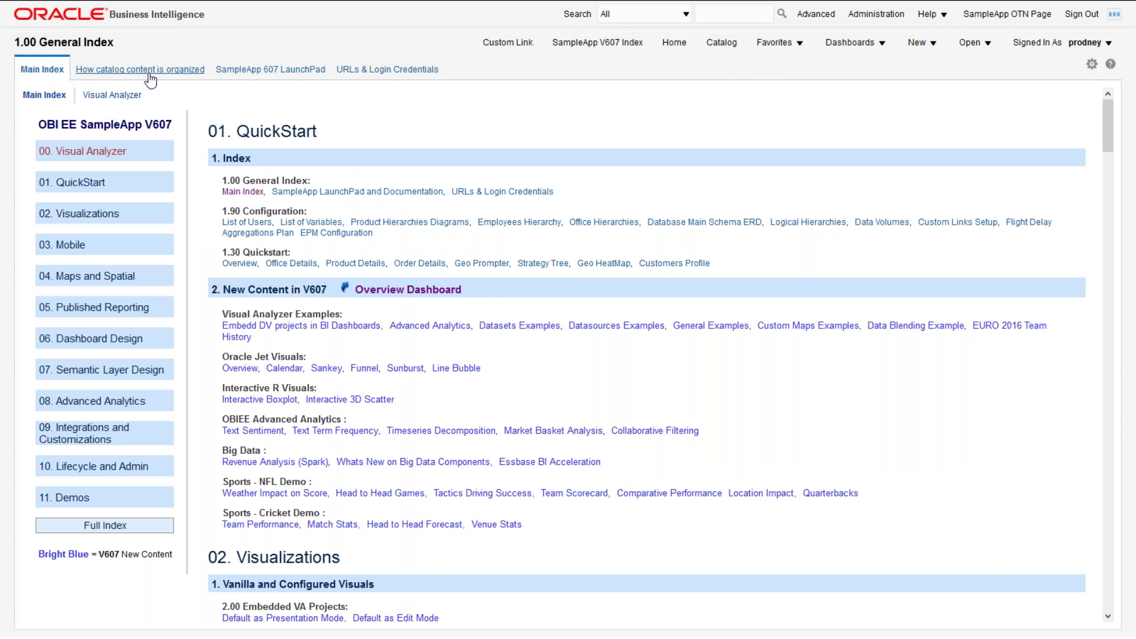
{"action": "left_click", "coordinate": [107, 96]}
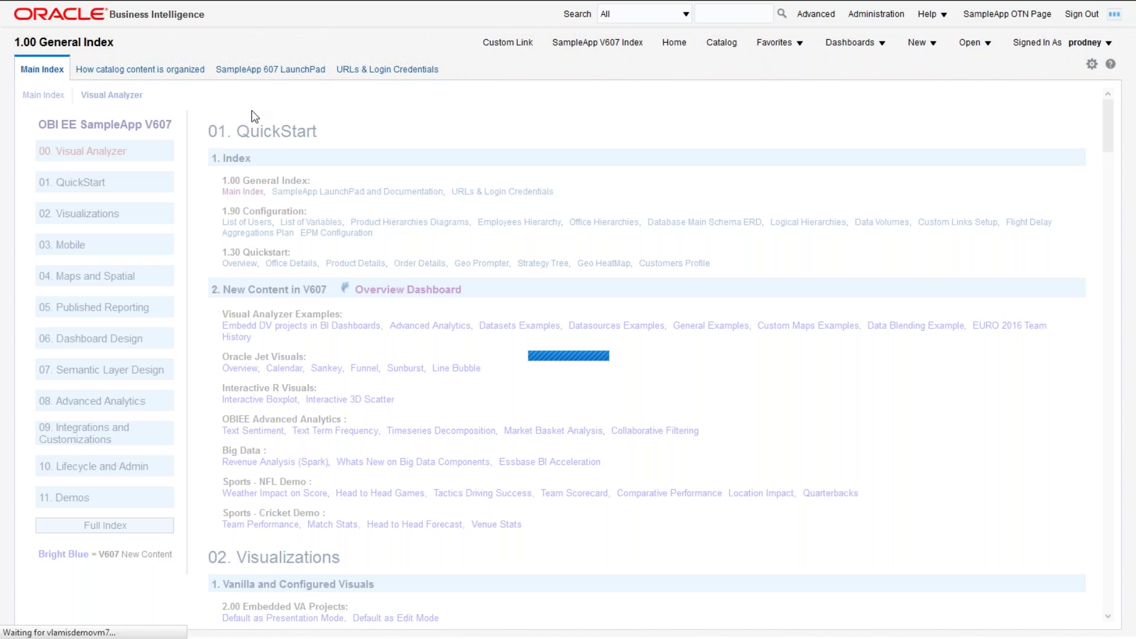
Step: Switch to the browser tab with the Jet-Sankey Network and examine the industry links and companies for Switzerland and the USA
{"action": "mouse_move", "coordinate": [330, 5]}
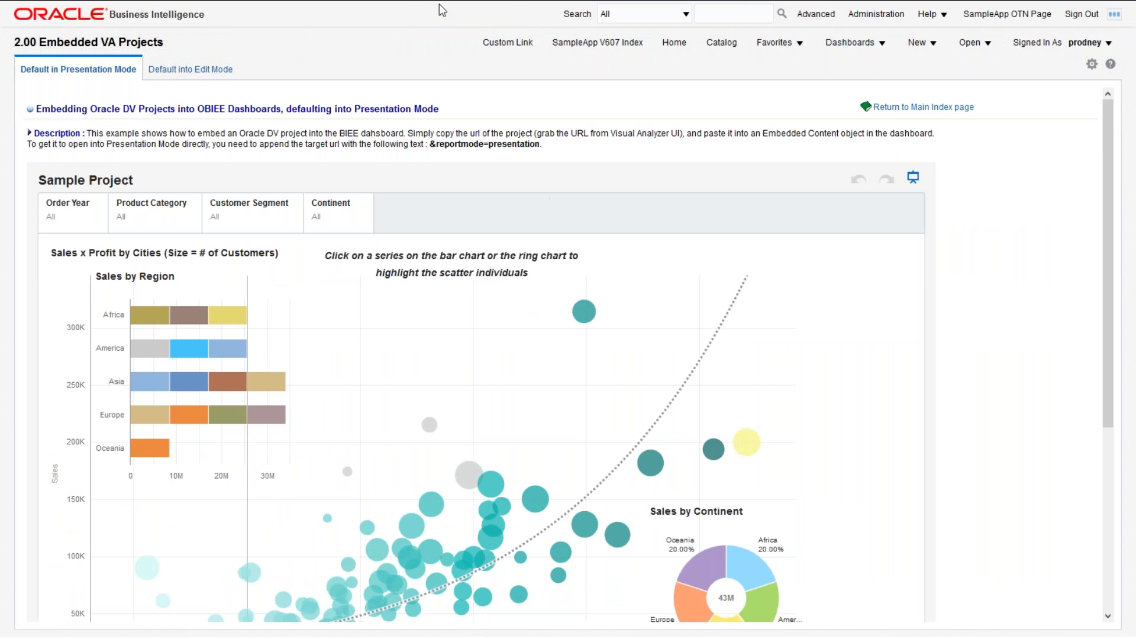
{"action": "mouse_move", "coordinate": [454, 6]}
{"action": "left_click", "coordinate": [572, 13]}
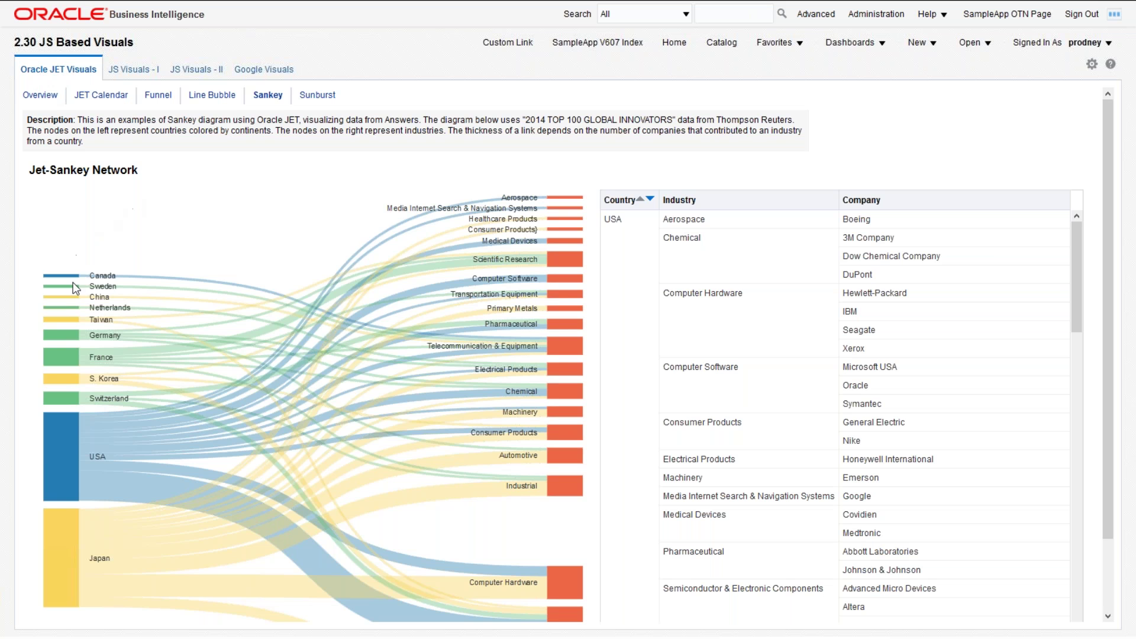
{"action": "mouse_move", "coordinate": [141, 464]}
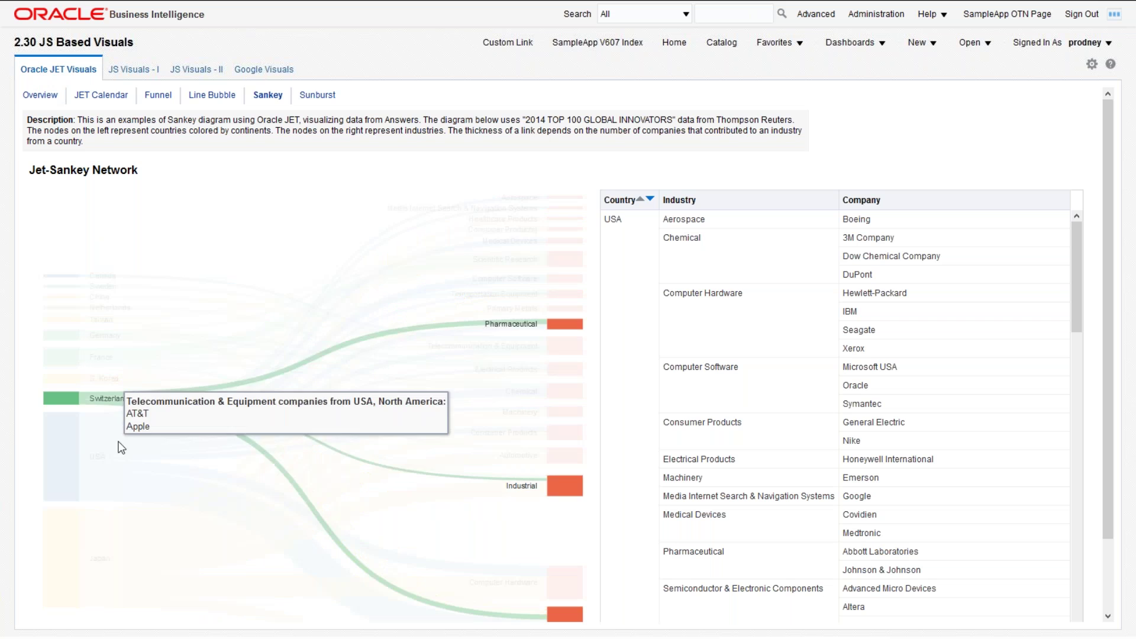
{"action": "mouse_move", "coordinate": [95, 446]}
{"action": "mouse_move", "coordinate": [55, 453]}
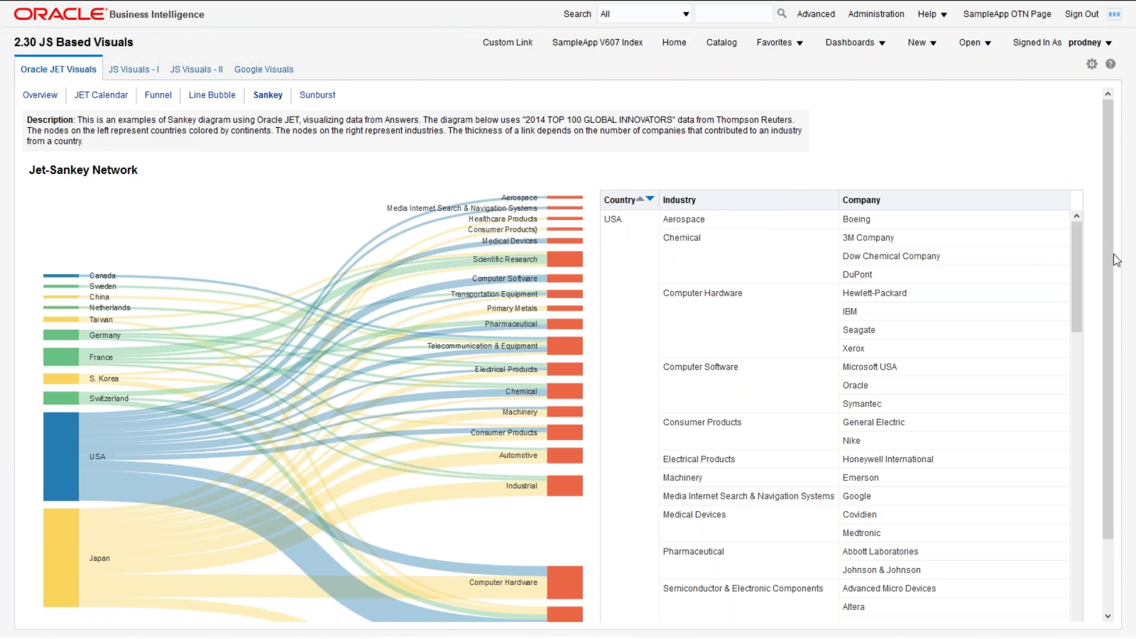
{"action": "left_click_drag", "start_coordinate": [1114, 254], "coordinate": [1110, 231]}
Step: View the Sunburst page of Oracle JET Visuals, and look through the chart previews on its Overview page
{"action": "left_click", "coordinate": [317, 96]}
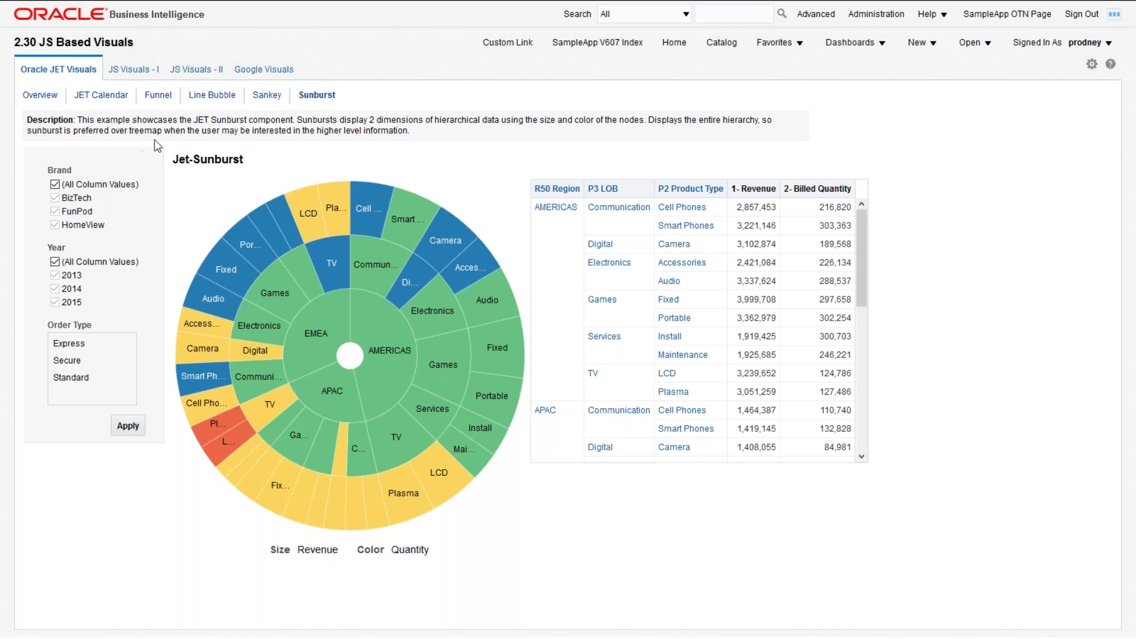
{"action": "left_click", "coordinate": [37, 97]}
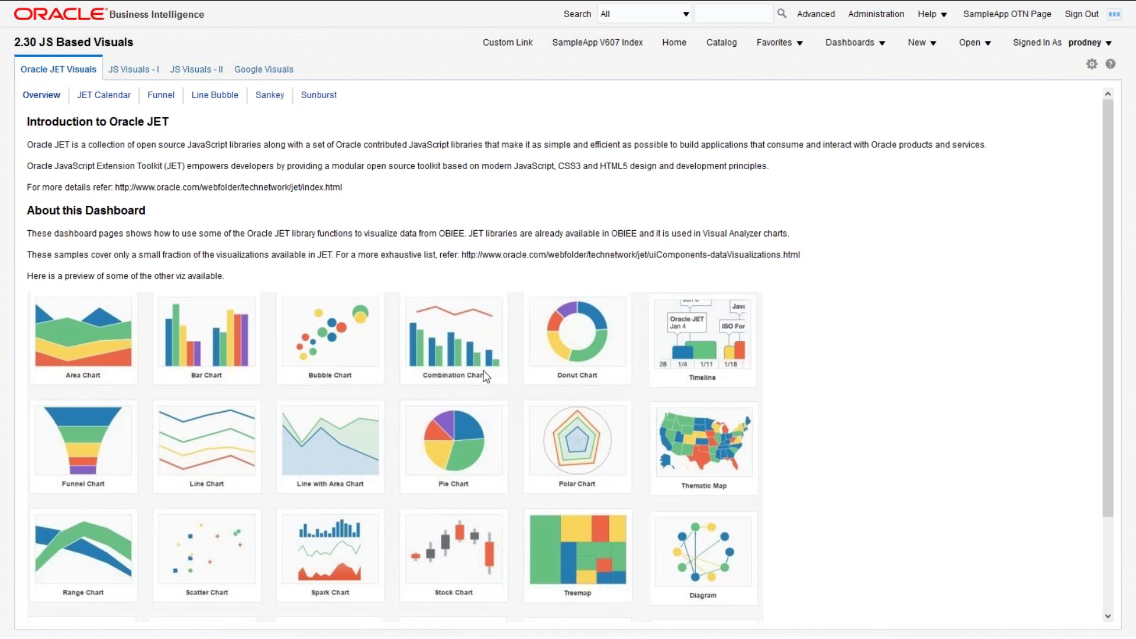
{"action": "scroll", "coordinate": [258, 240], "scroll_direction": "down", "scroll_amount": 1}
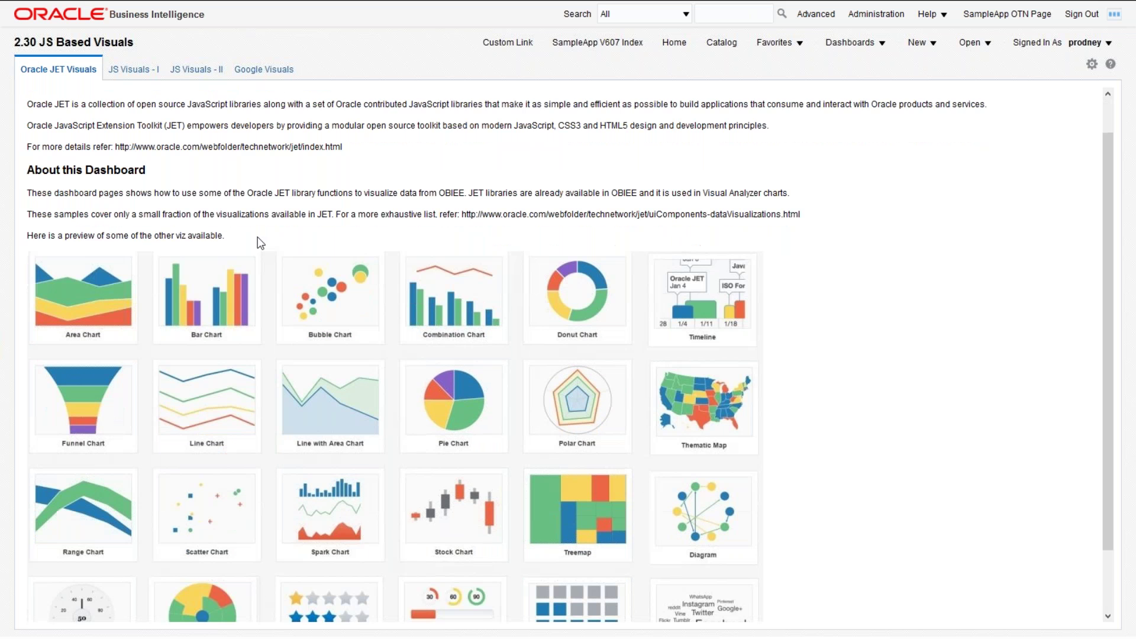
Step: Look through the remaining Oracle JET chart previews, and switch to the browser tab with the NFL Stats dashboard
{"action": "scroll", "coordinate": [678, 549], "scroll_direction": "down", "scroll_amount": 1}
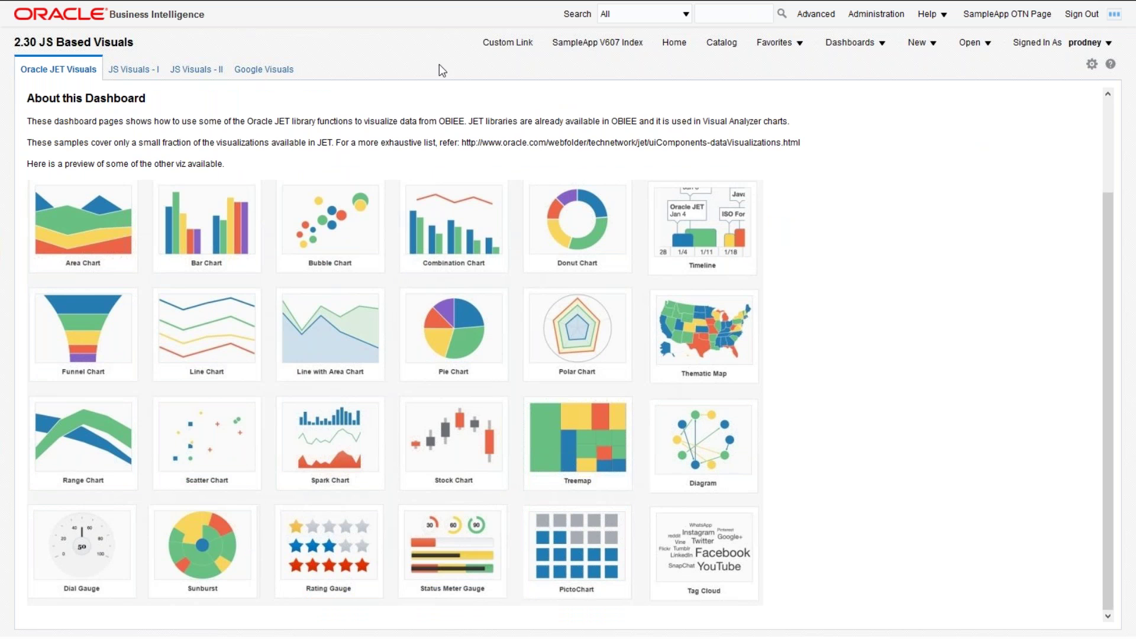
{"action": "mouse_move", "coordinate": [495, 2]}
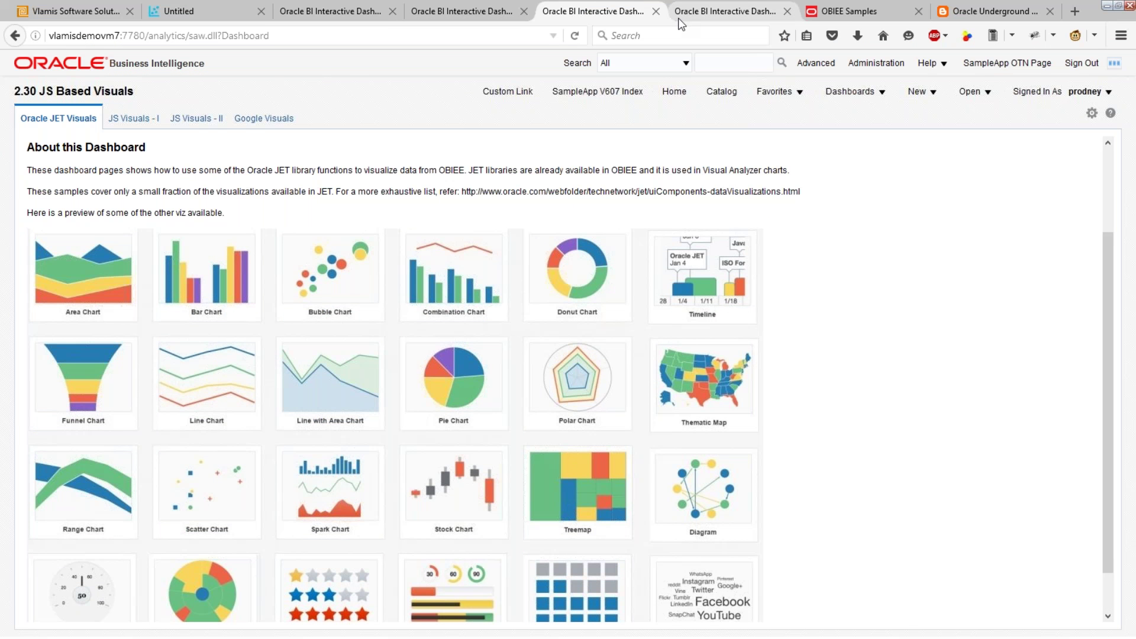
{"action": "left_click", "coordinate": [705, 13]}
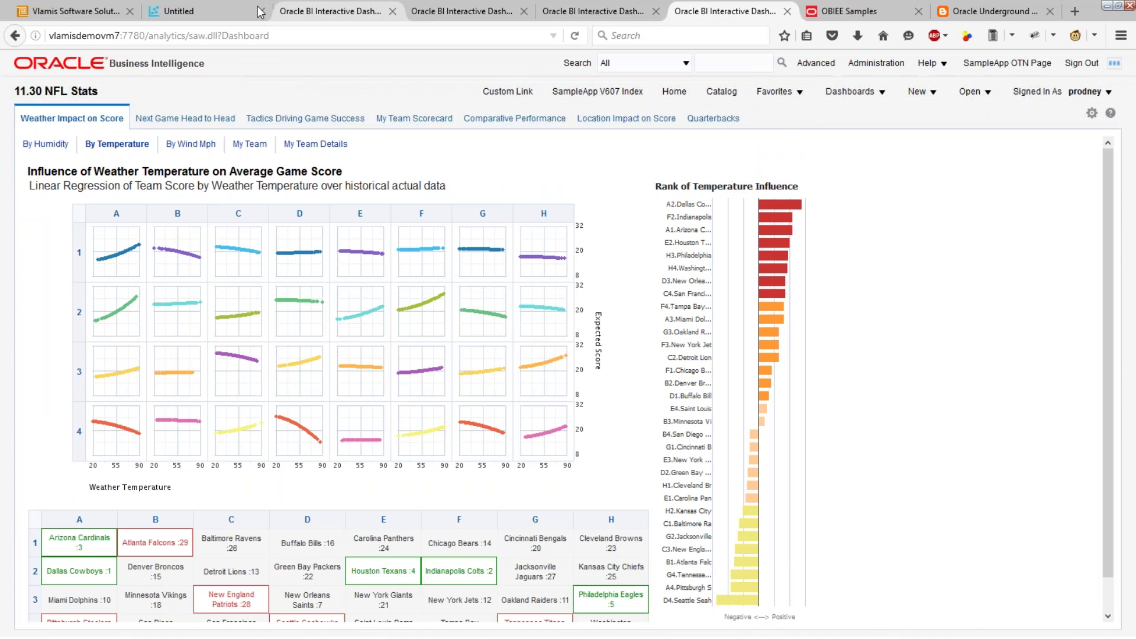
Step: Return to the General Index browser tab, open its Main Index page, and look over the Sports - NFL Demo links
{"action": "left_click", "coordinate": [305, 15]}
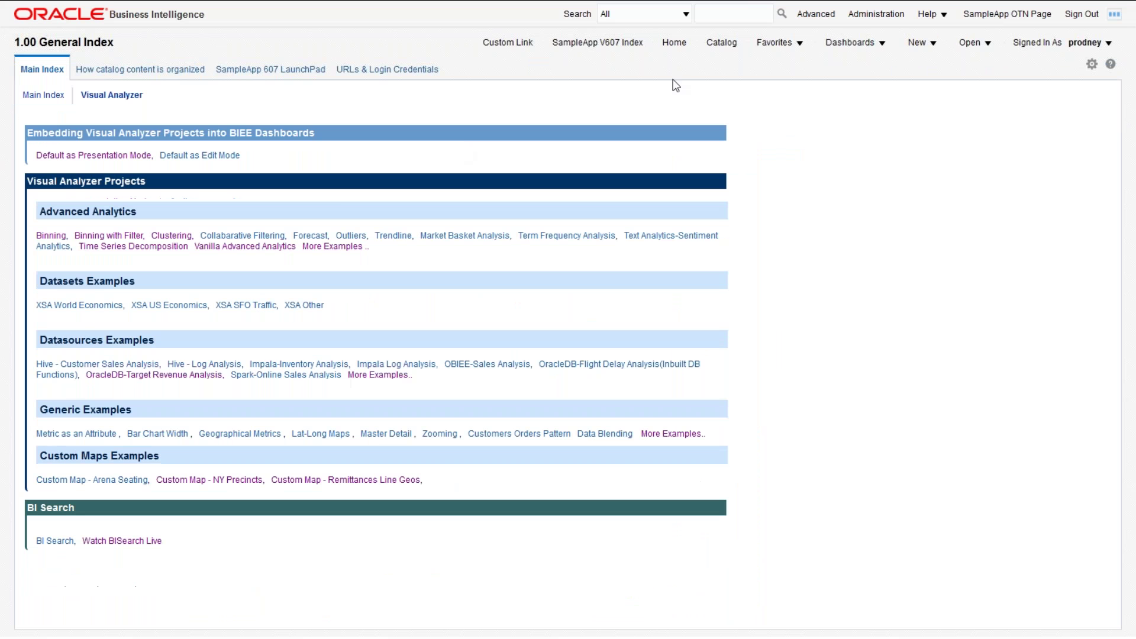
{"action": "left_click", "coordinate": [43, 94]}
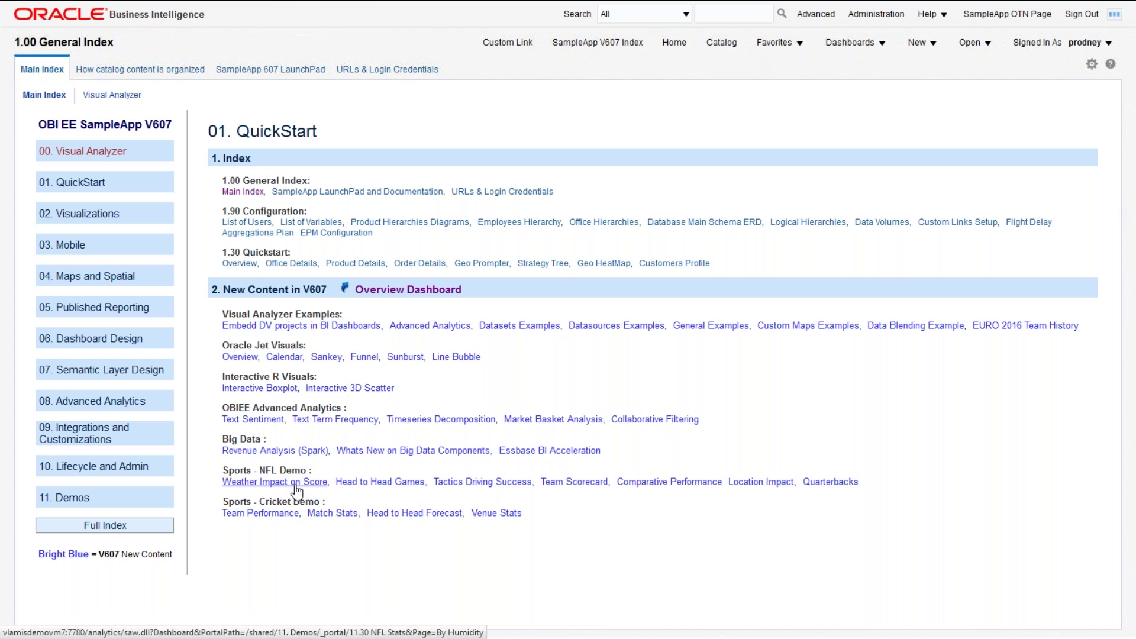
{"action": "mouse_move", "coordinate": [462, 1]}
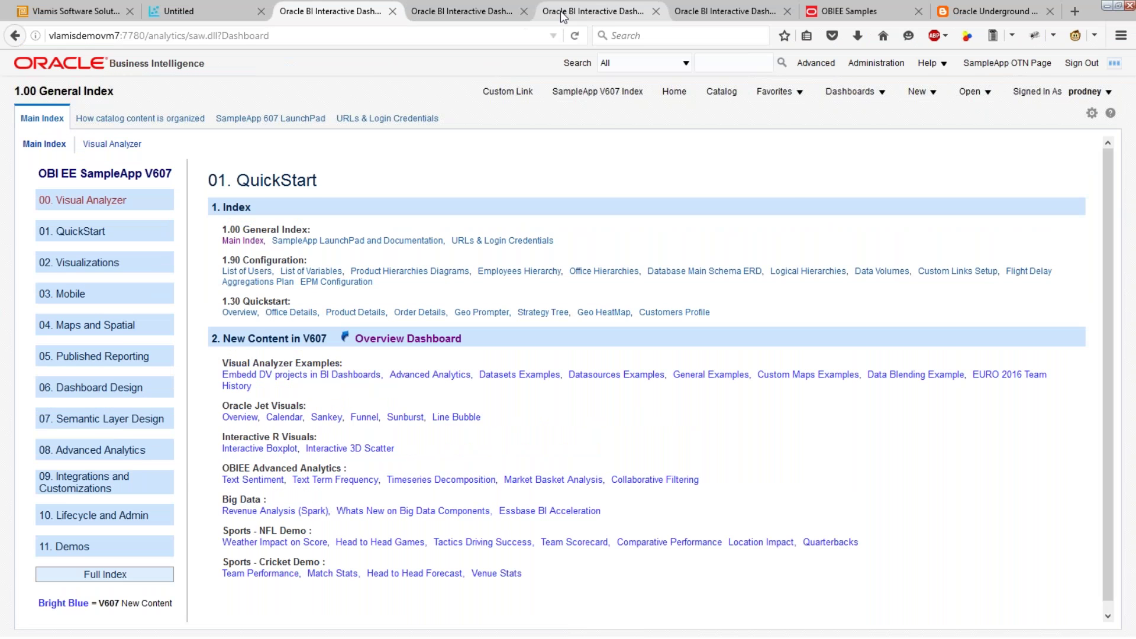
Step: Switch back to the NFL Stats tab, and examine the By Temperature team score regressions and the Rank of Temperature Influence chart
{"action": "left_click", "coordinate": [697, 13]}
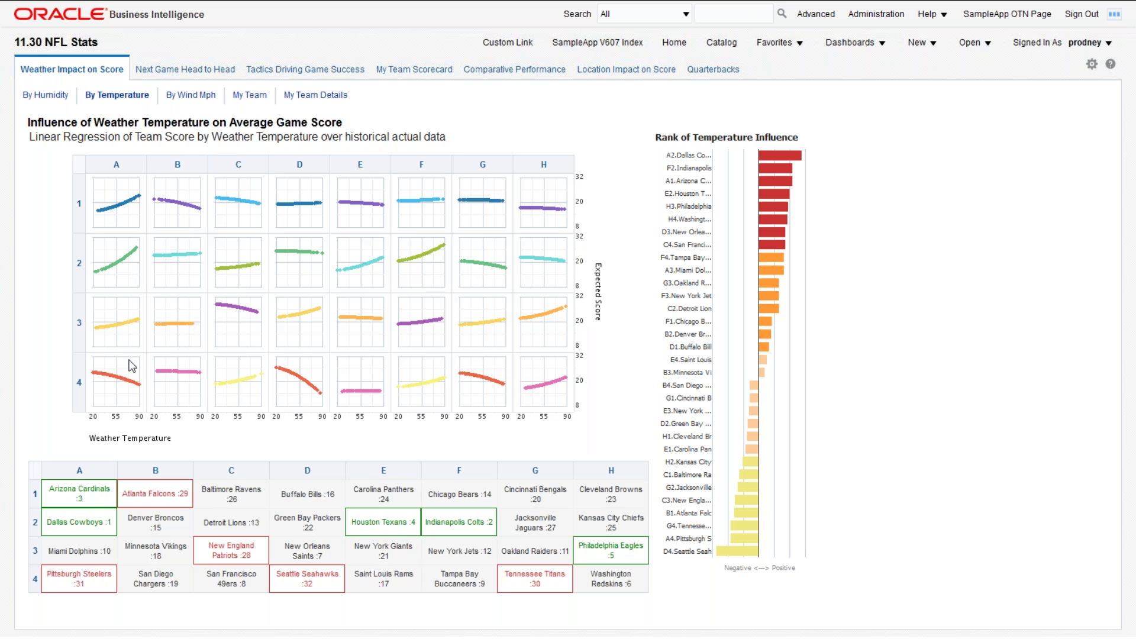
{"action": "mouse_move", "coordinate": [123, 211]}
{"action": "mouse_move", "coordinate": [302, 382]}
{"action": "mouse_move", "coordinate": [773, 163]}
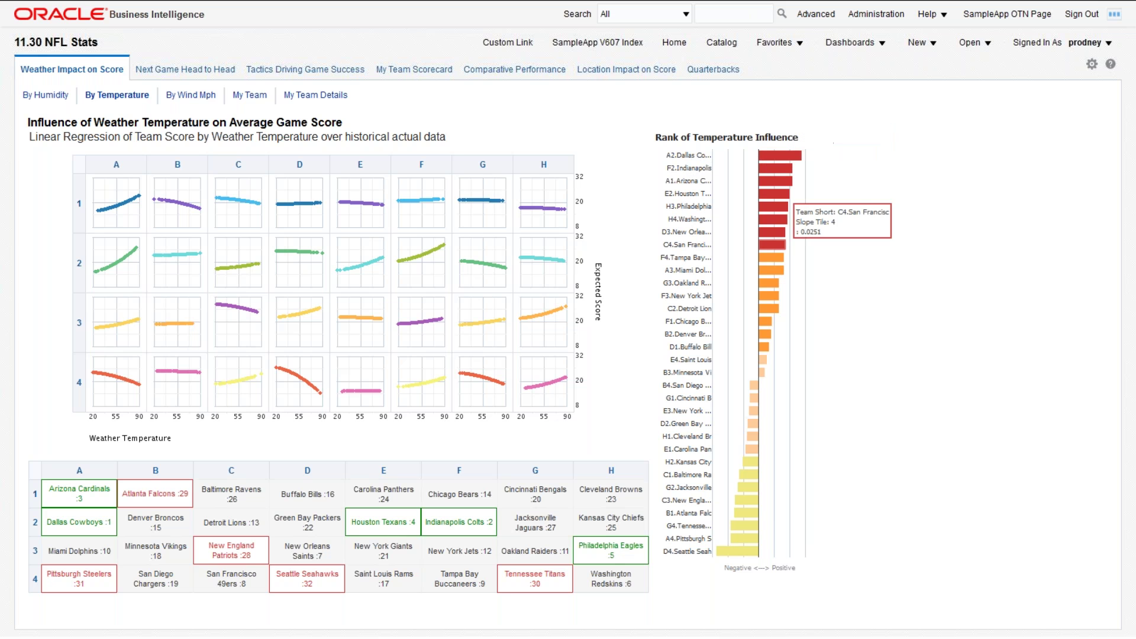
{"action": "mouse_move", "coordinate": [733, 559]}
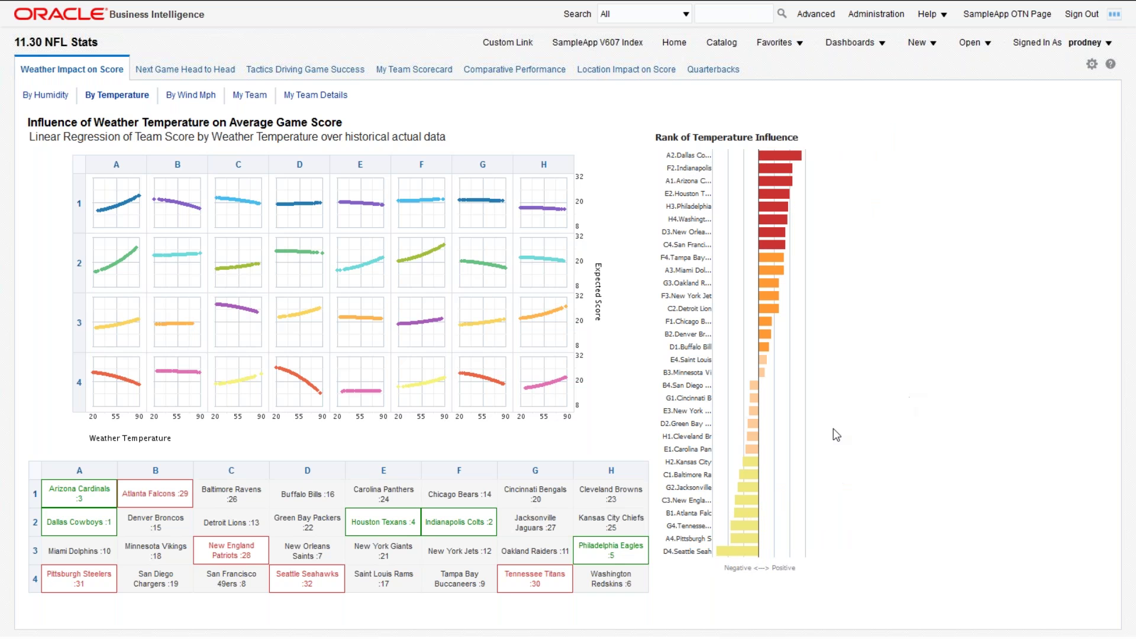
{"action": "mouse_move", "coordinate": [249, 318]}
Step: View the Next Game Head to Head KPIs for Kansas City Chiefs and Houston Texans, and examine their Game Advantage score regressions
{"action": "left_click", "coordinate": [180, 71]}
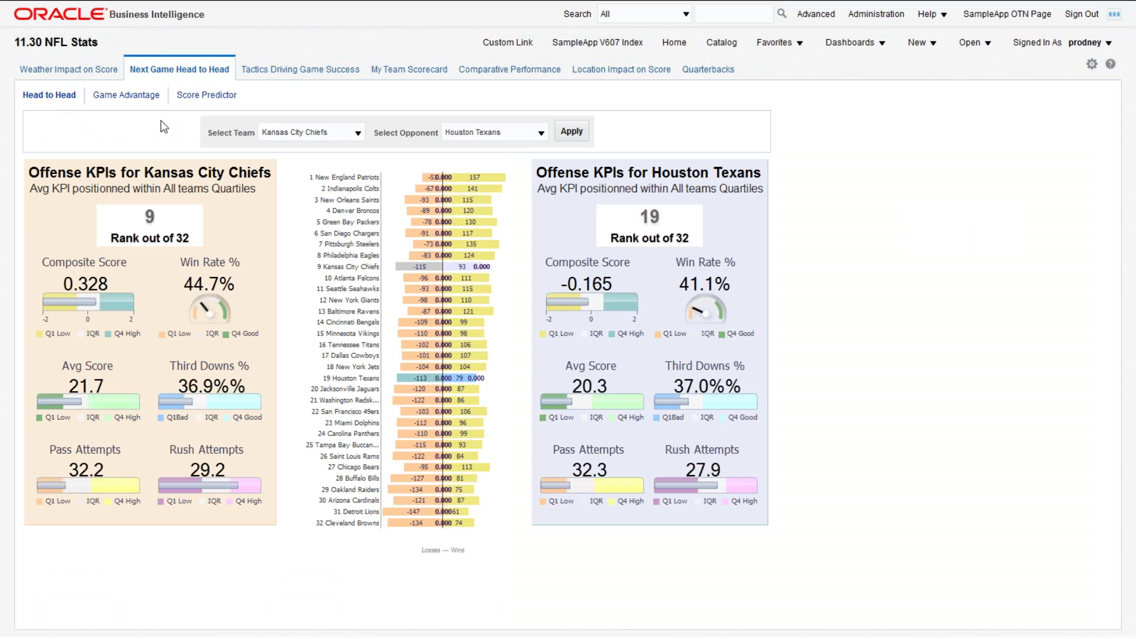
{"action": "left_click", "coordinate": [301, 134]}
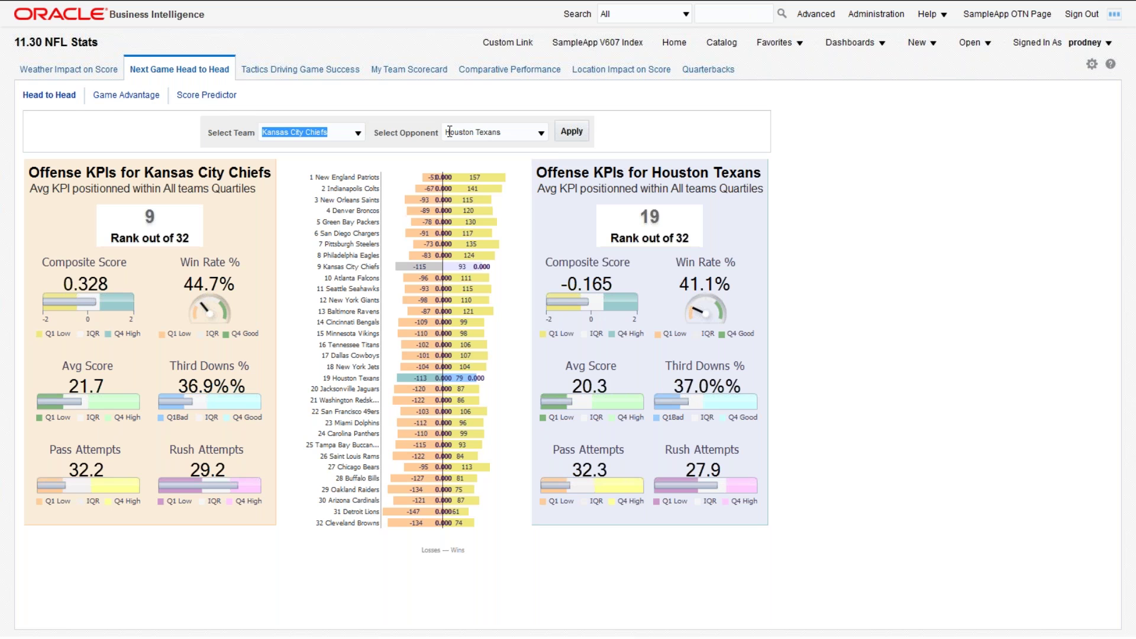
{"action": "left_click", "coordinate": [127, 96]}
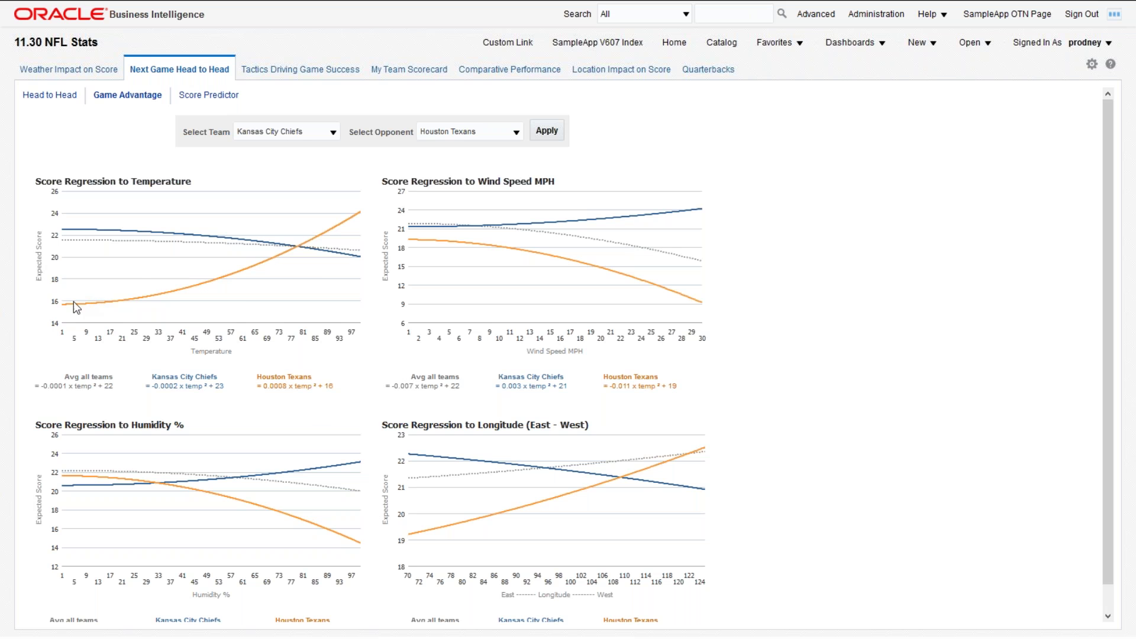
{"action": "mouse_move", "coordinate": [63, 304]}
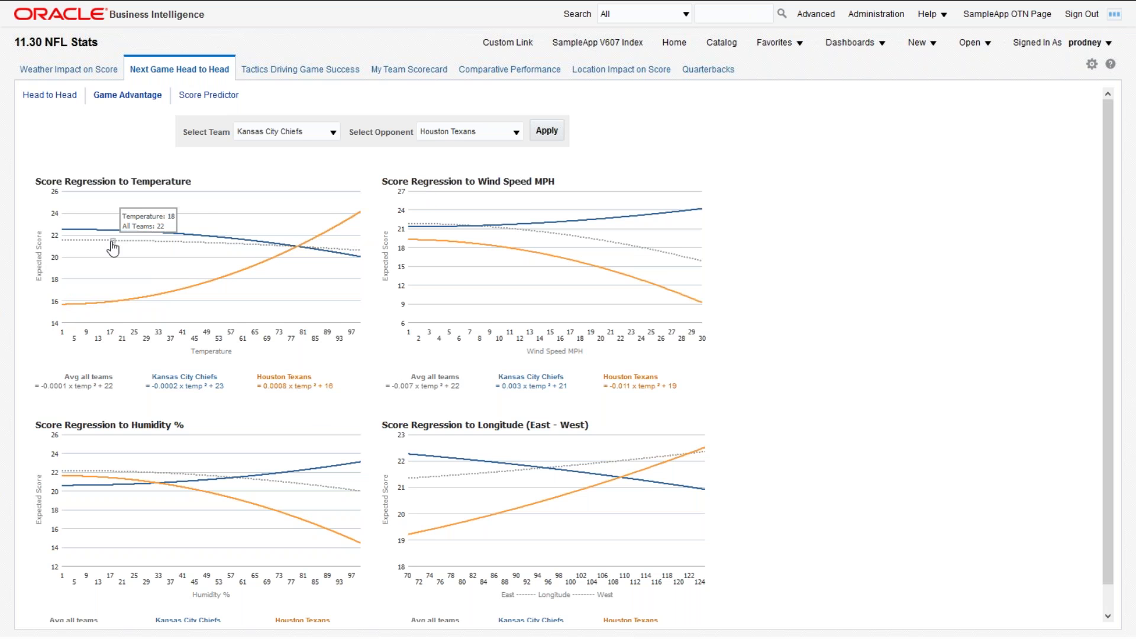
{"action": "mouse_move", "coordinate": [126, 234]}
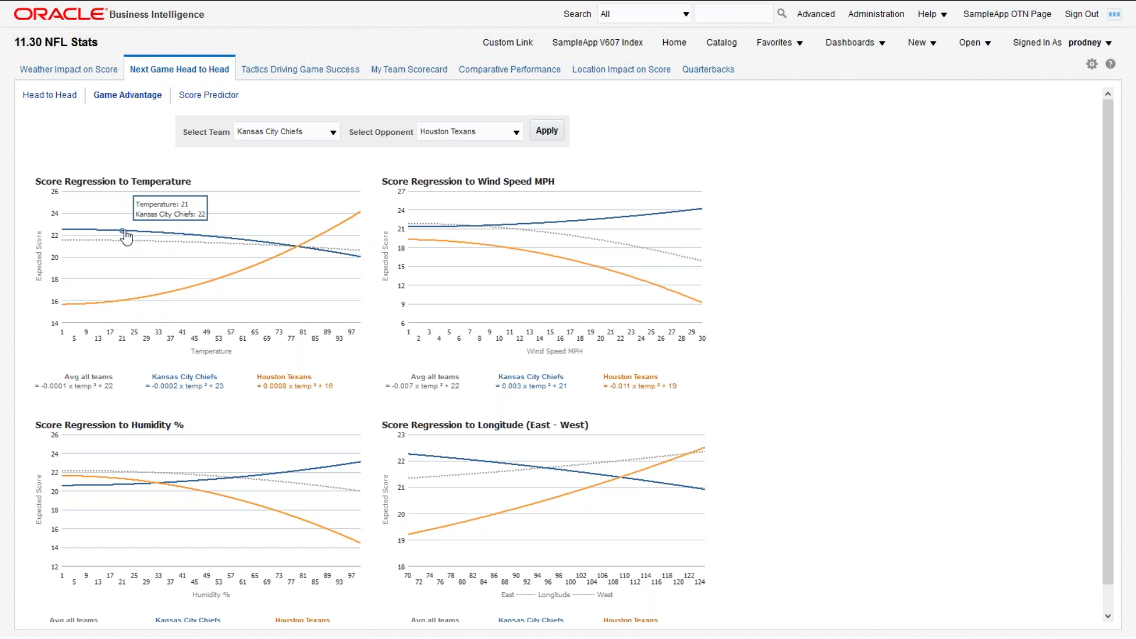
{"action": "mouse_move", "coordinate": [65, 237]}
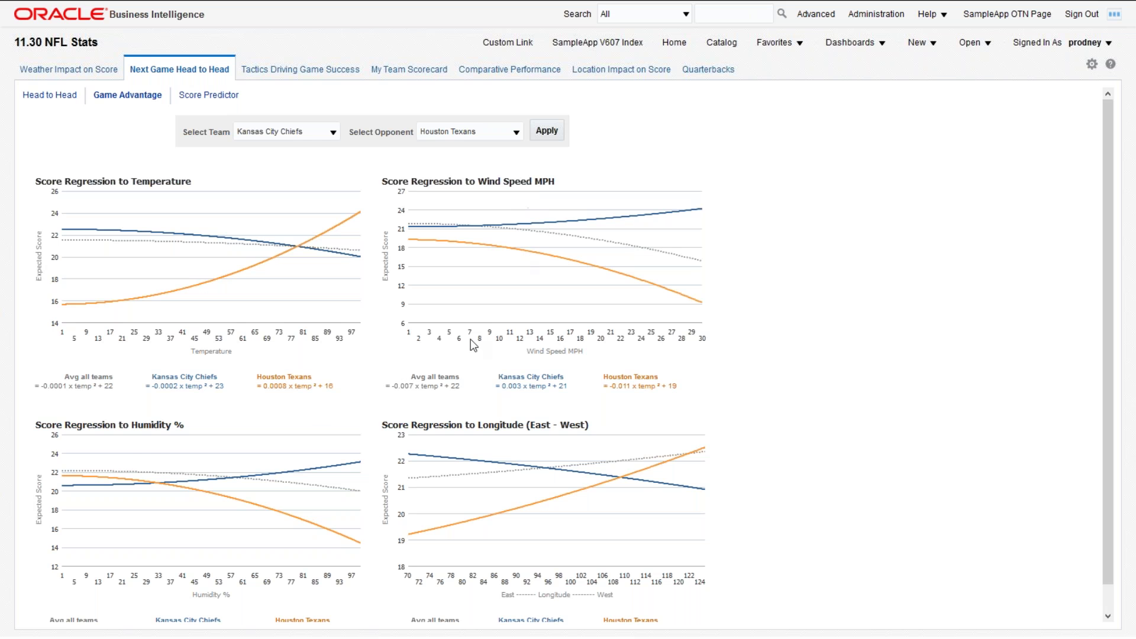
{"action": "mouse_move", "coordinate": [97, 477]}
Step: Open the Score Predictor for Kansas City Chiefs against Houston Texans, and set the location to NRG Stadium
{"action": "left_click", "coordinate": [207, 96]}
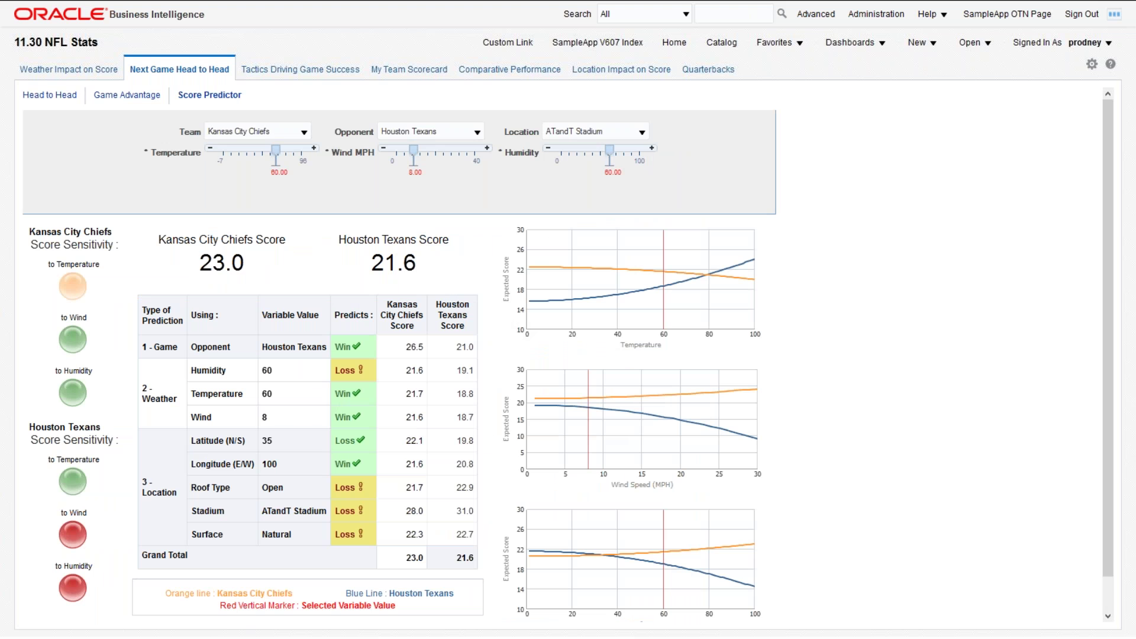
{"action": "left_click", "coordinate": [304, 133]}
{"action": "mouse_move", "coordinate": [315, 177]}
{"action": "left_mouse_down"}
{"action": "mouse_move", "coordinate": [315, 196]}
{"action": "mouse_move", "coordinate": [315, 180]}
{"action": "left_mouse_up"}
{"action": "left_click", "coordinate": [286, 221]}
{"action": "left_click", "coordinate": [477, 135]}
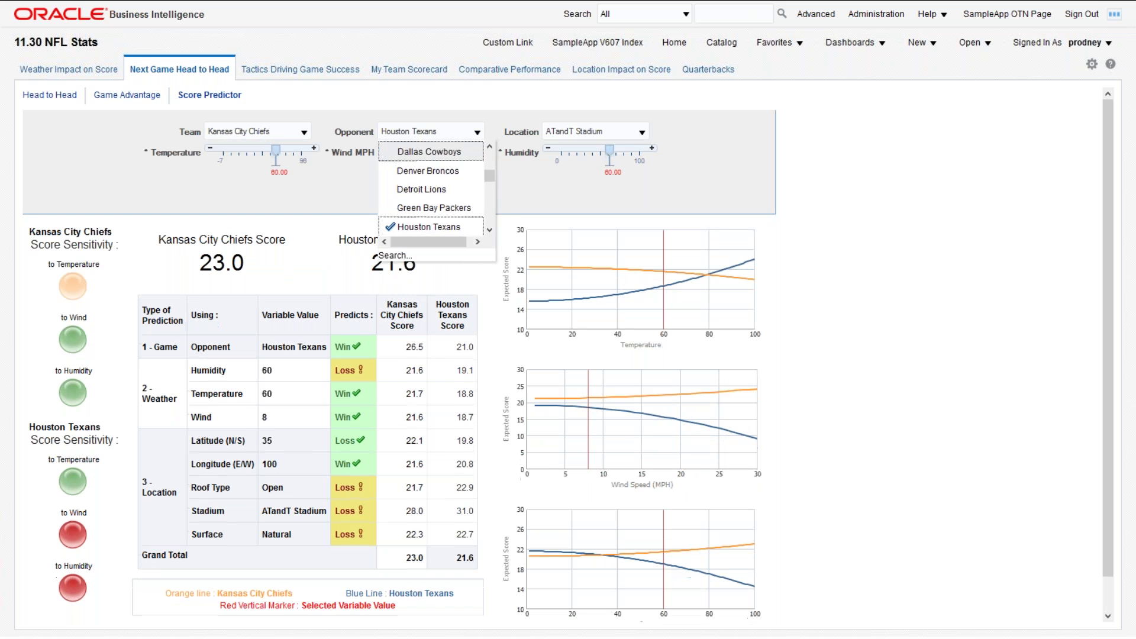
{"action": "left_click", "coordinate": [601, 131]}
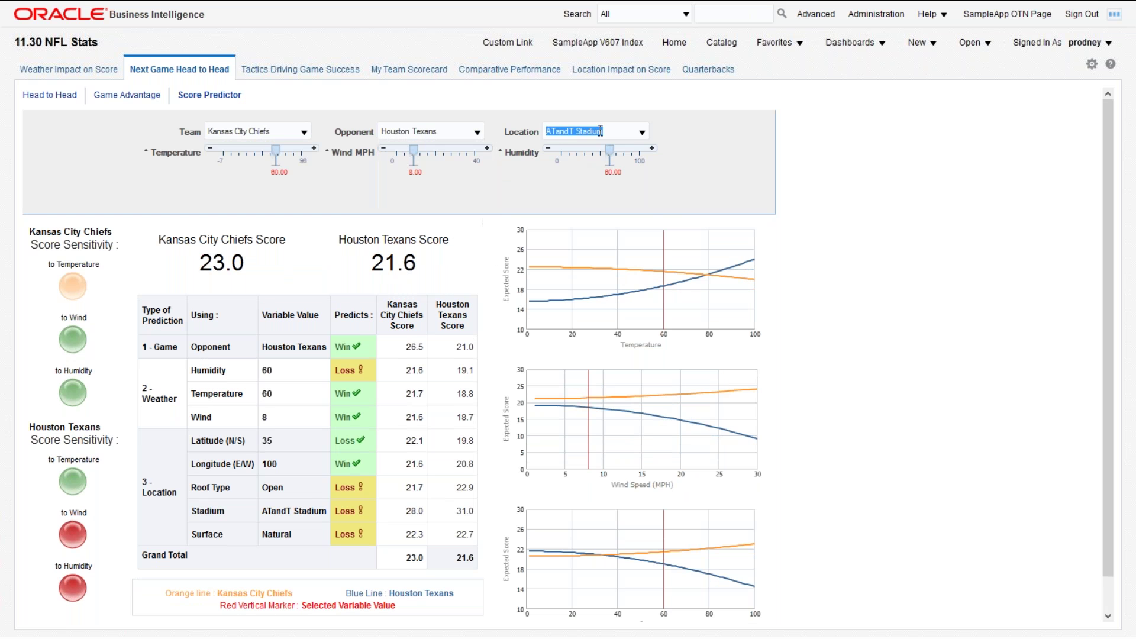
{"action": "left_click", "coordinate": [642, 132]}
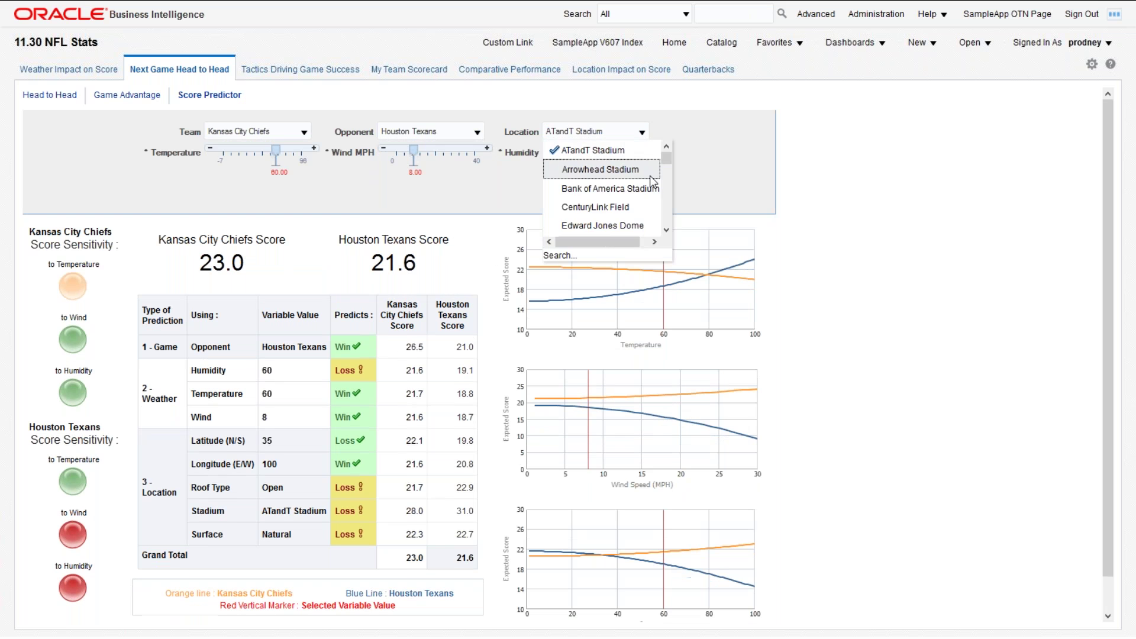
{"action": "left_click_drag", "start_coordinate": [666, 158], "coordinate": [667, 193]}
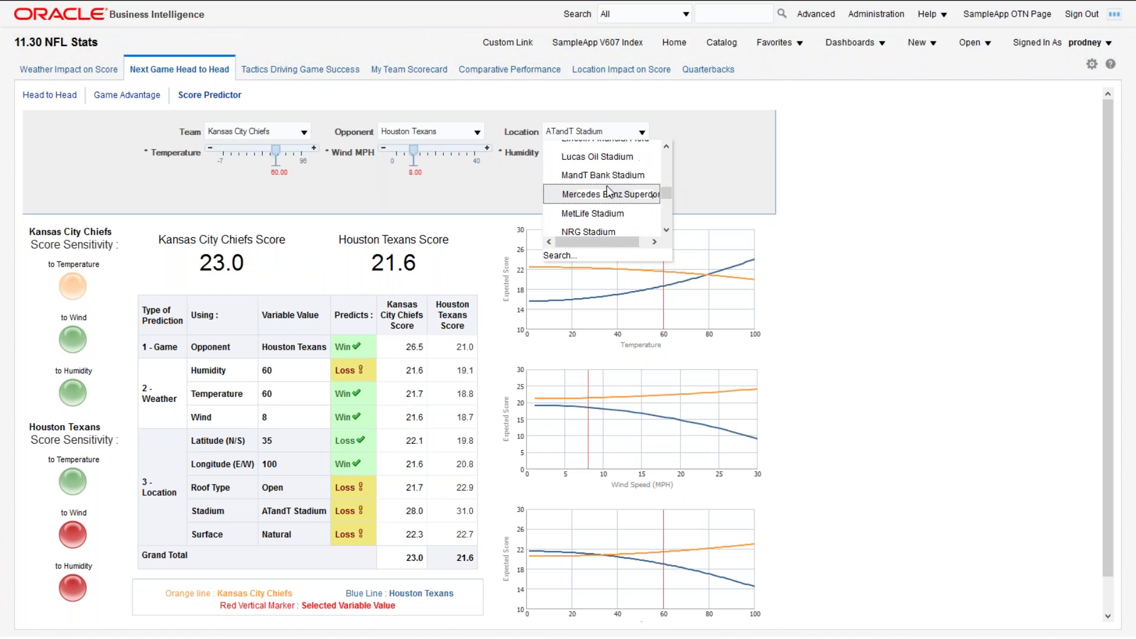
{"action": "left_click", "coordinate": [589, 232]}
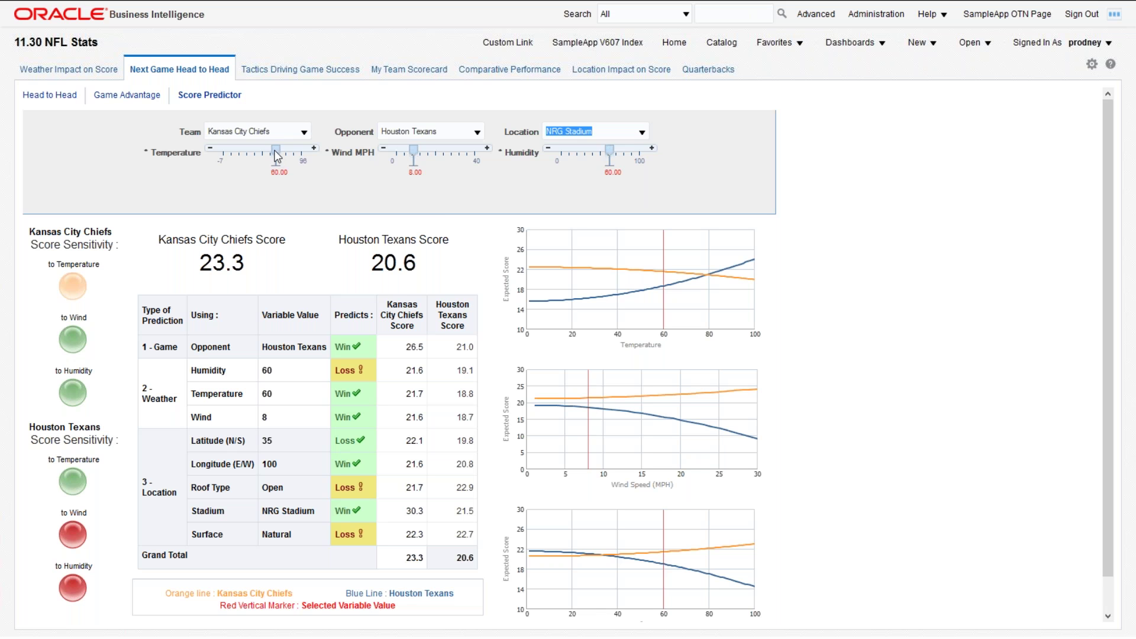
Step: Test the score prediction at temperatures of 36.07 and 94.13 and wind speeds of 25.45, 38.18 and finally 14.91 MPH
{"action": "mouse_move", "coordinate": [276, 153]}
{"action": "left_mouse_down"}
{"action": "mouse_move", "coordinate": [227, 153]}
{"action": "mouse_move", "coordinate": [257, 153]}
{"action": "left_mouse_up"}
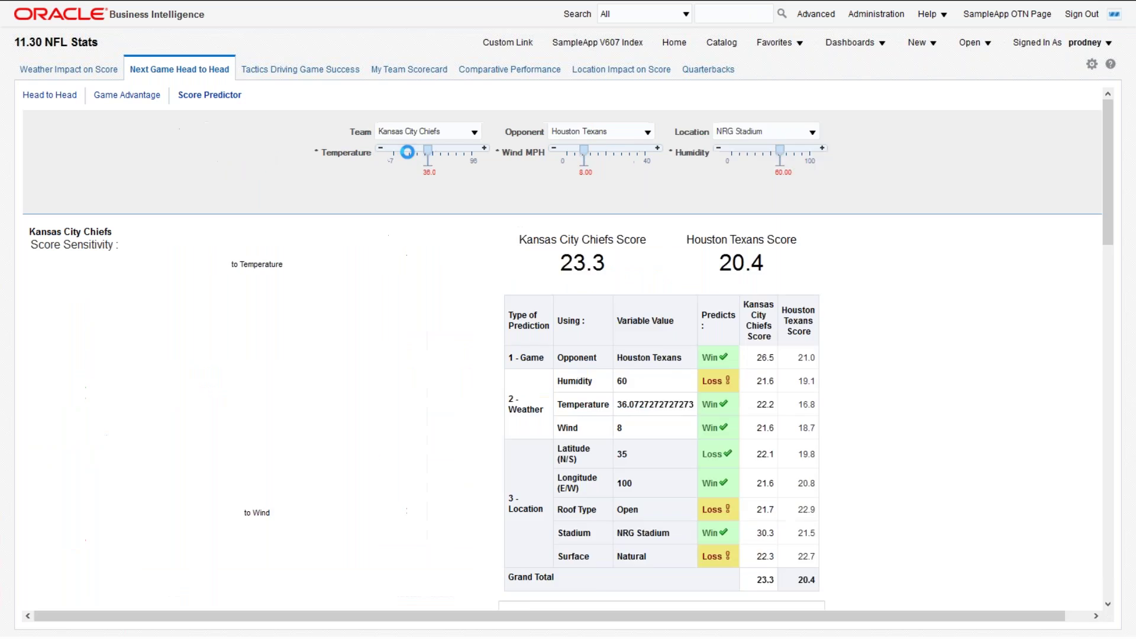
{"action": "left_click_drag", "start_coordinate": [419, 155], "coordinate": [454, 155]}
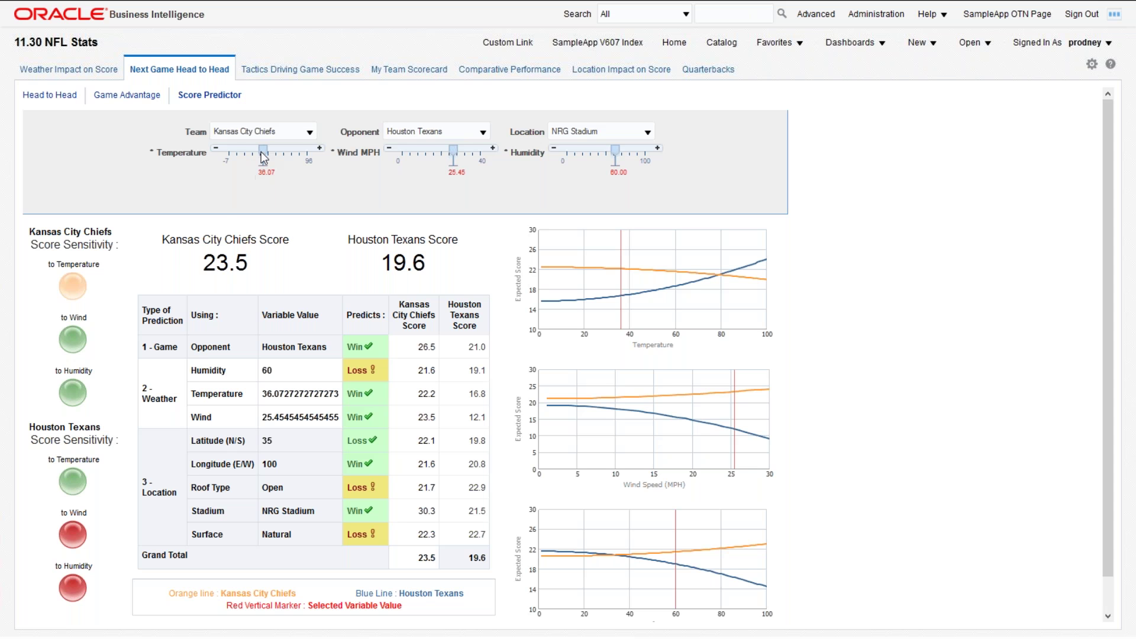
{"action": "mouse_move", "coordinate": [261, 156]}
{"action": "left_mouse_down"}
{"action": "mouse_move", "coordinate": [229, 159]}
{"action": "mouse_move", "coordinate": [308, 157]}
{"action": "left_mouse_up"}
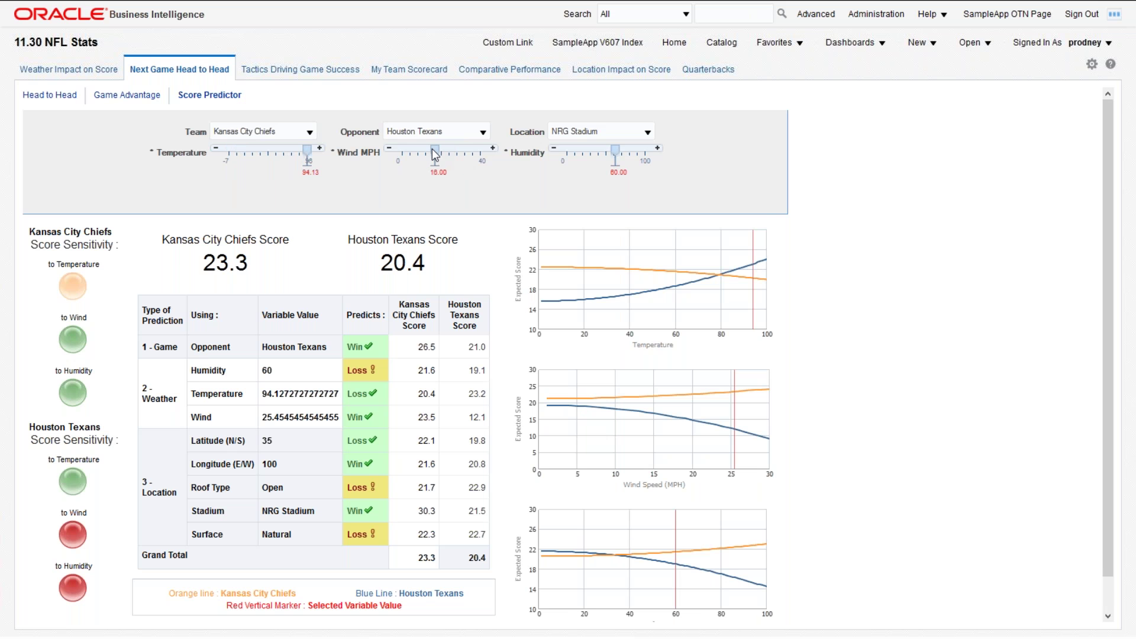
{"action": "left_click_drag", "start_coordinate": [409, 148], "coordinate": [478, 153]}
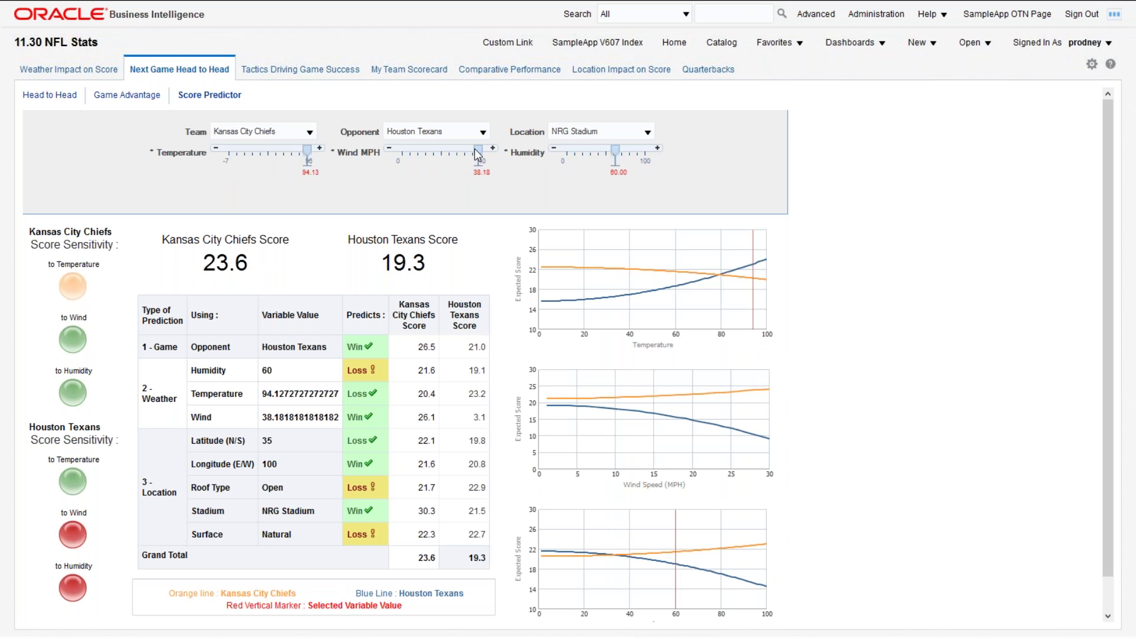
{"action": "left_click_drag", "start_coordinate": [478, 152], "coordinate": [434, 153]}
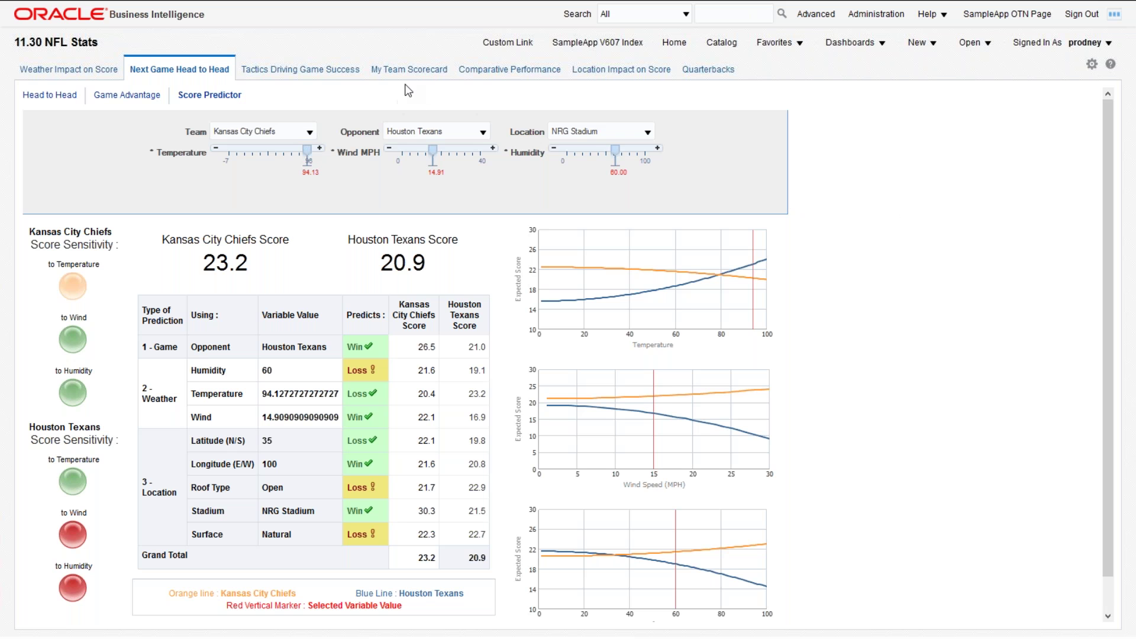
{"action": "left_click", "coordinate": [708, 70]}
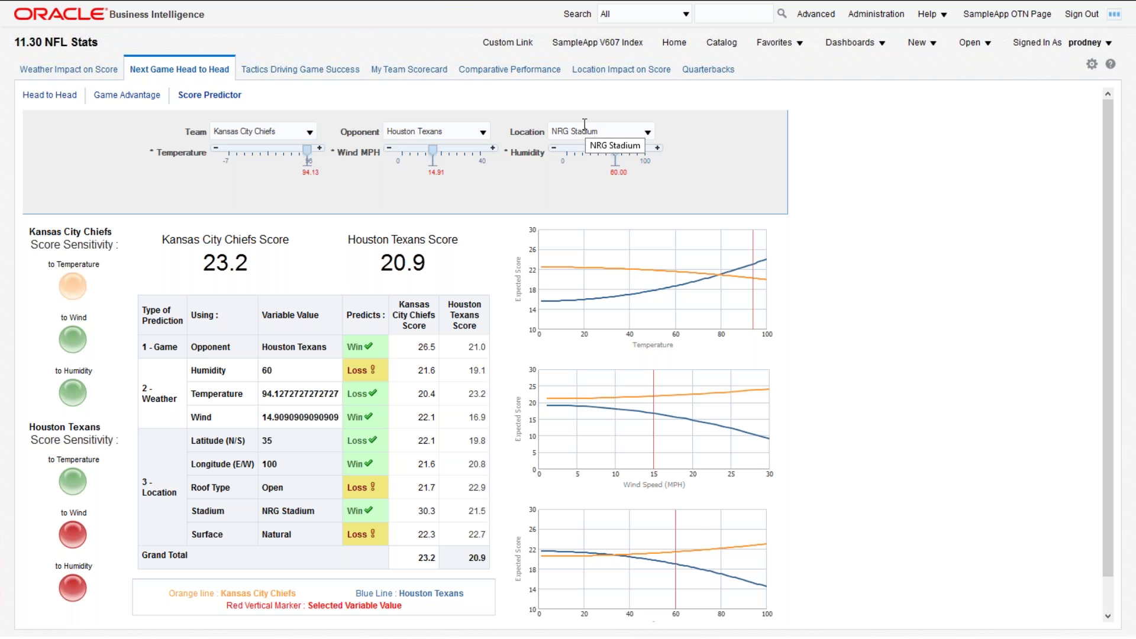
{"action": "mouse_move", "coordinate": [462, 7]}
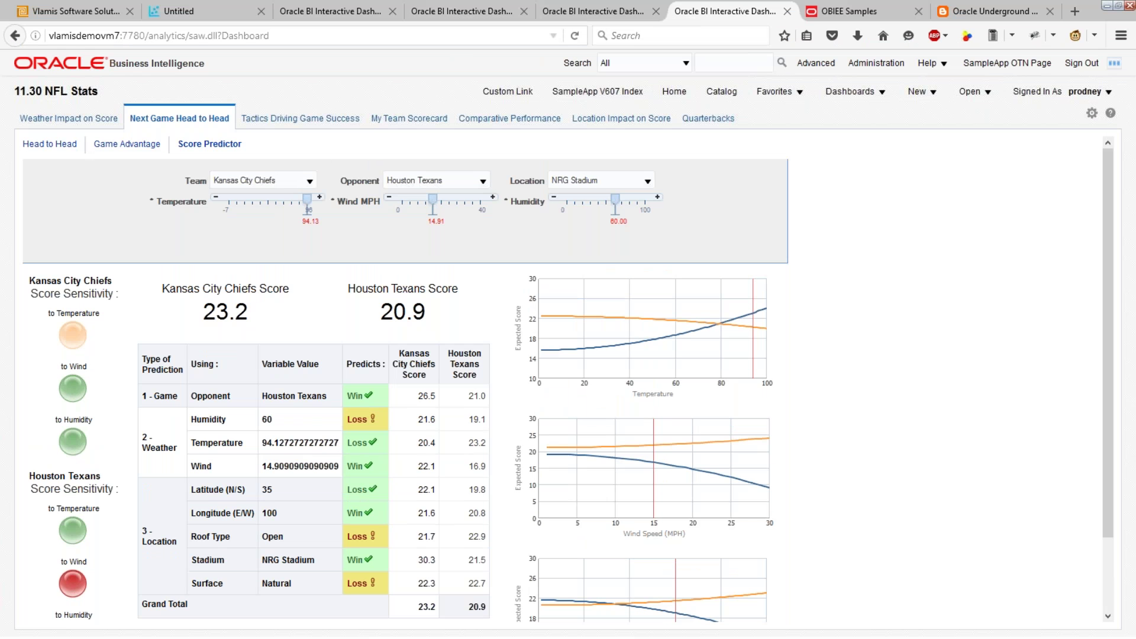
{"action": "left_click", "coordinate": [452, 37]}
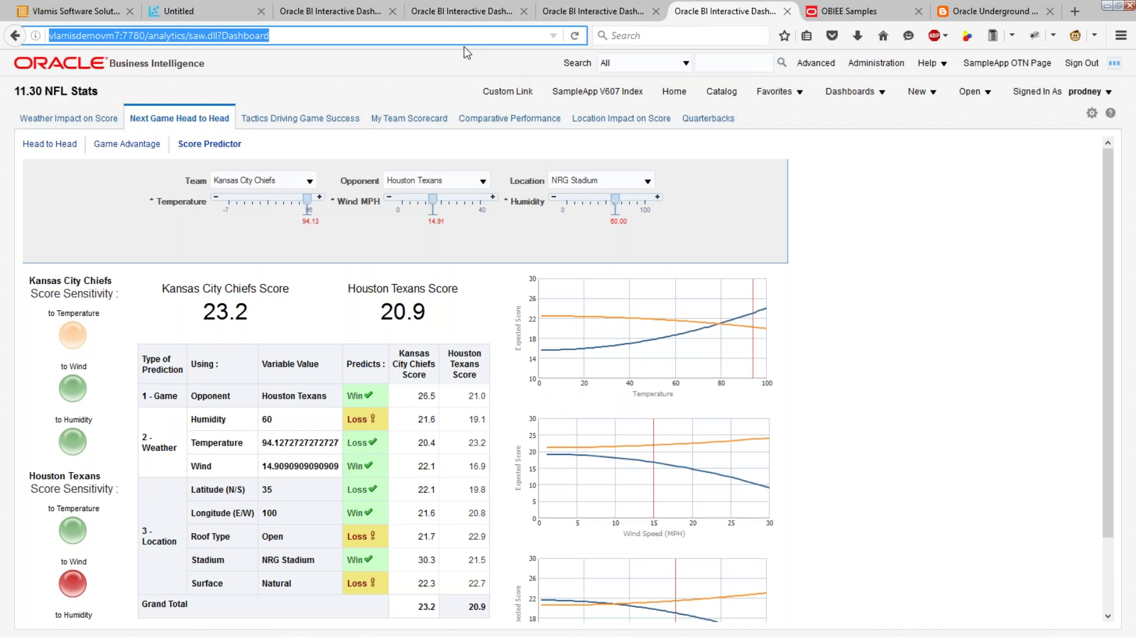
{"action": "left_click", "coordinate": [464, 47]}
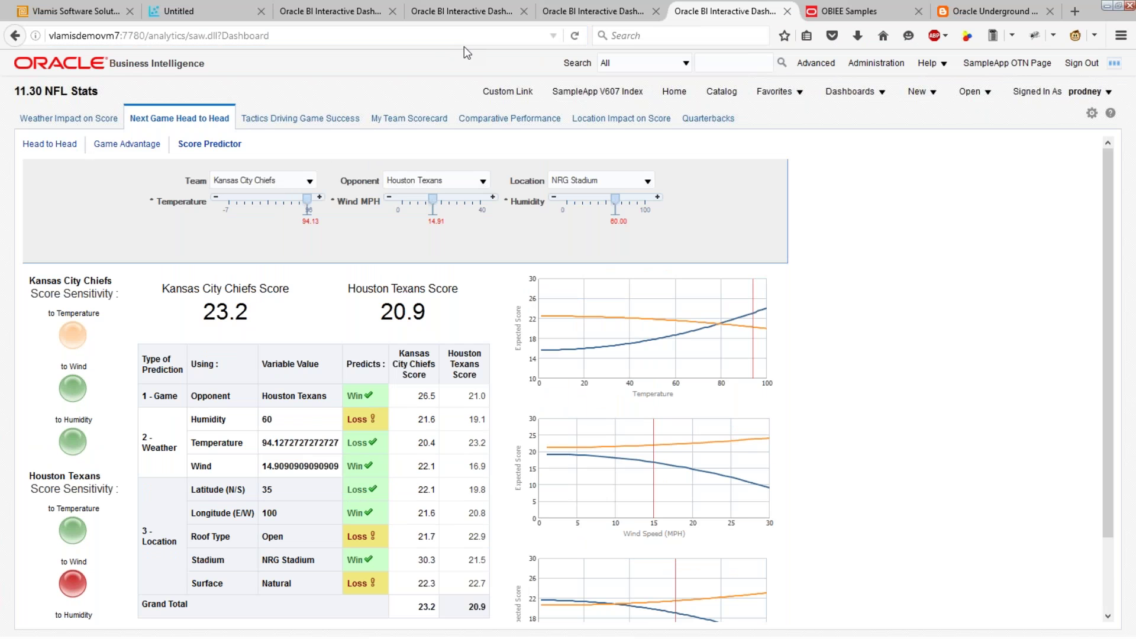
Step: Switch to a maximized Oracle Data Visualization Desktop window, and show Sales as a line in the Monthly Sales & Forecast combo chart
{"action": "key", "text": "alt+Tab"}
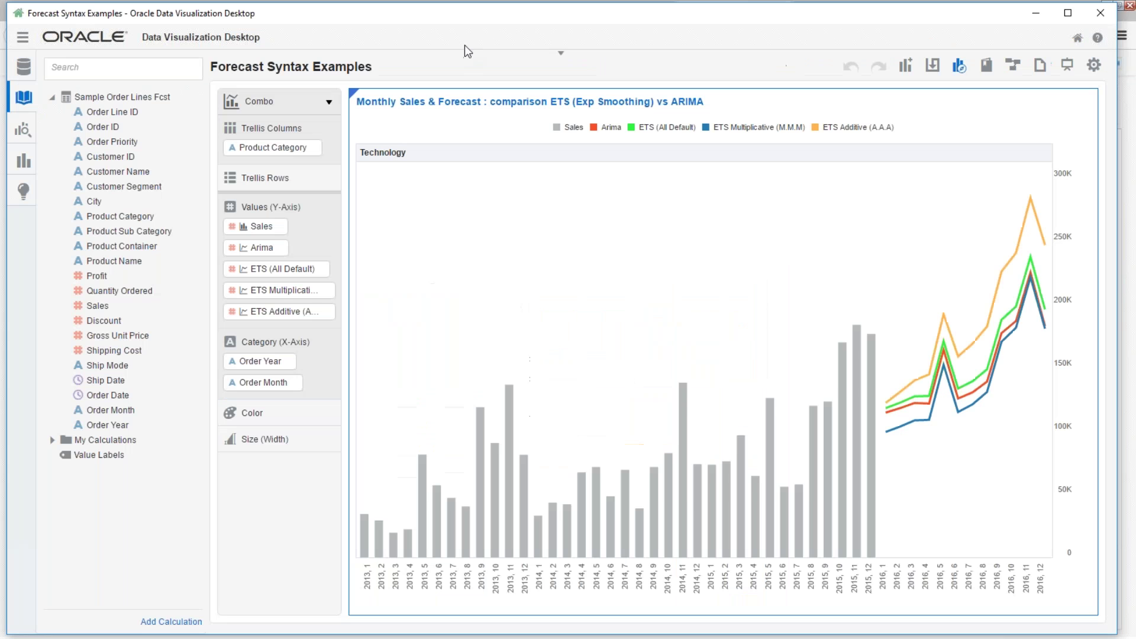
{"action": "left_click", "coordinate": [1069, 13]}
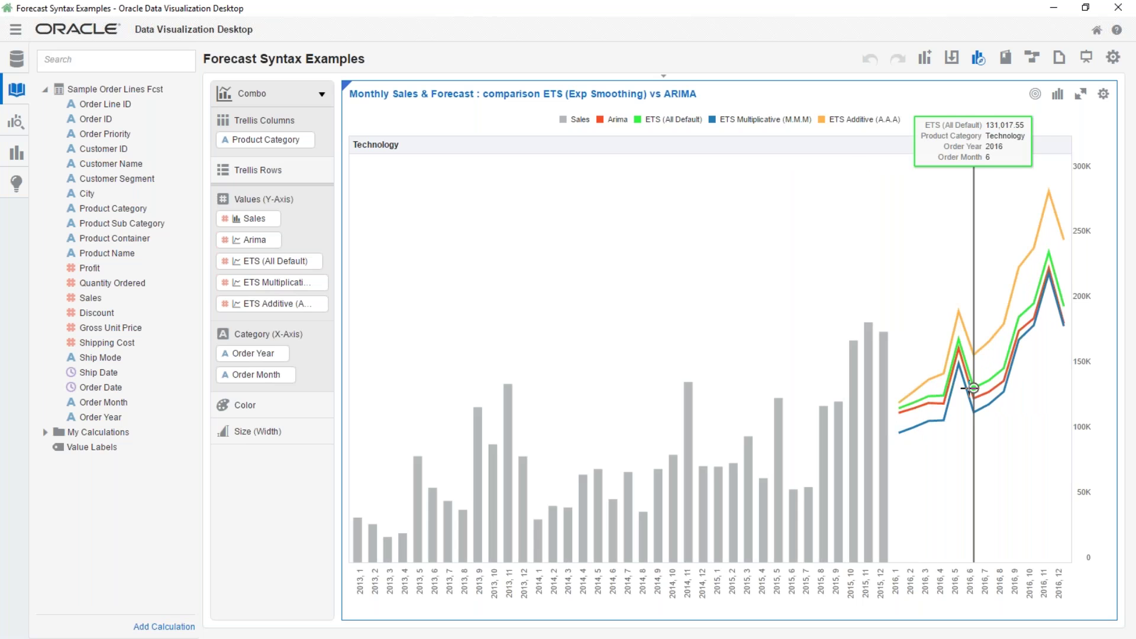
{"action": "left_click", "coordinate": [974, 390]}
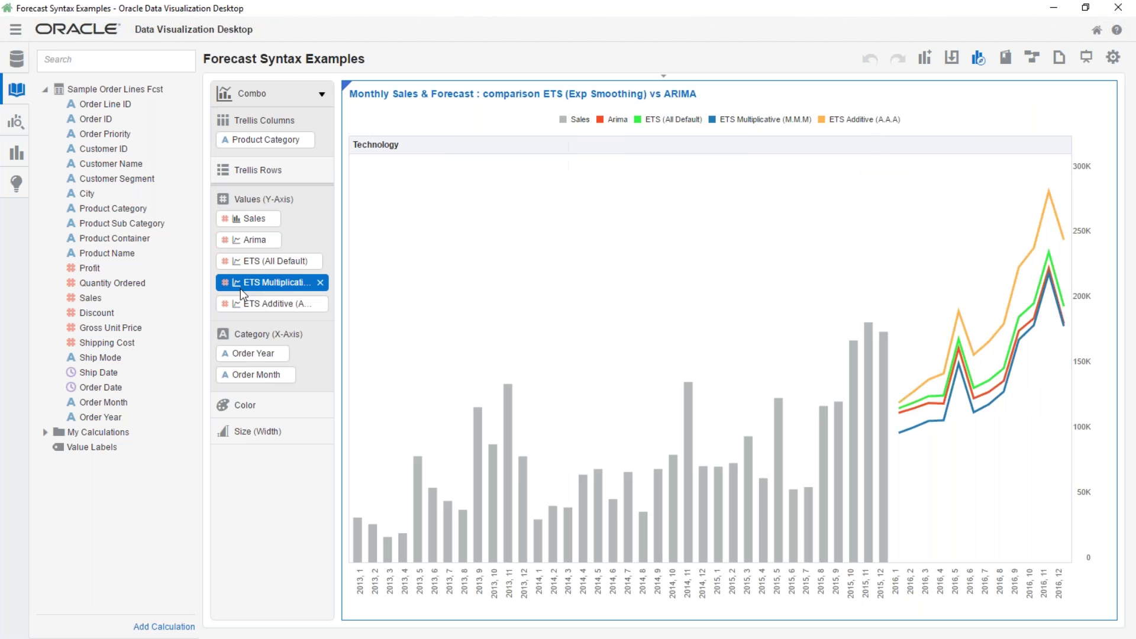
{"action": "left_click", "coordinate": [236, 218]}
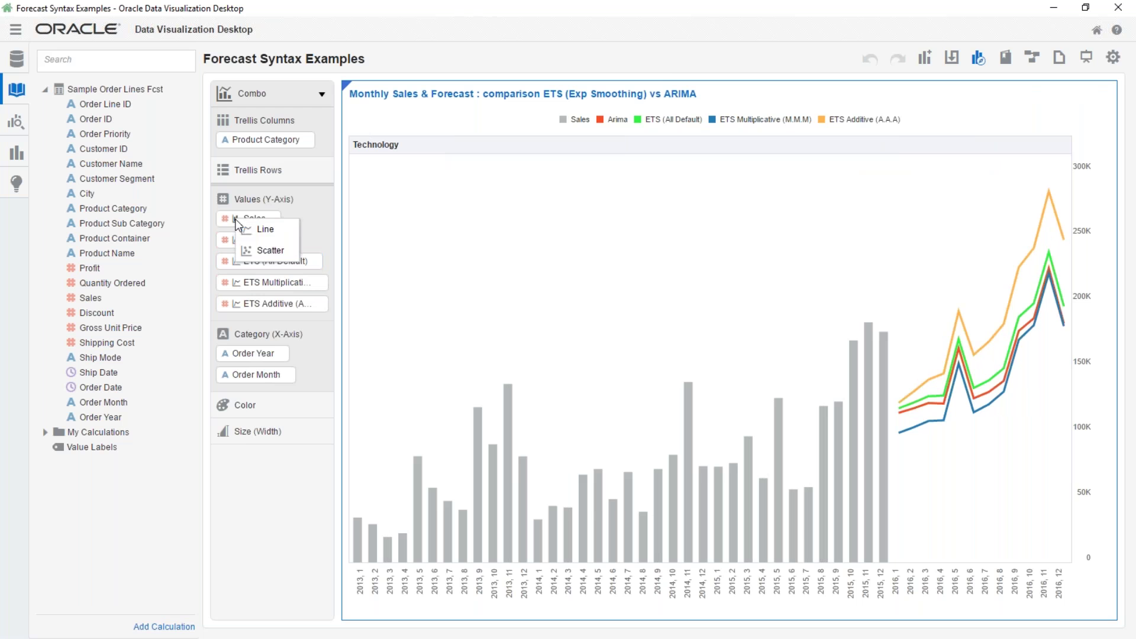
{"action": "left_click", "coordinate": [252, 248]}
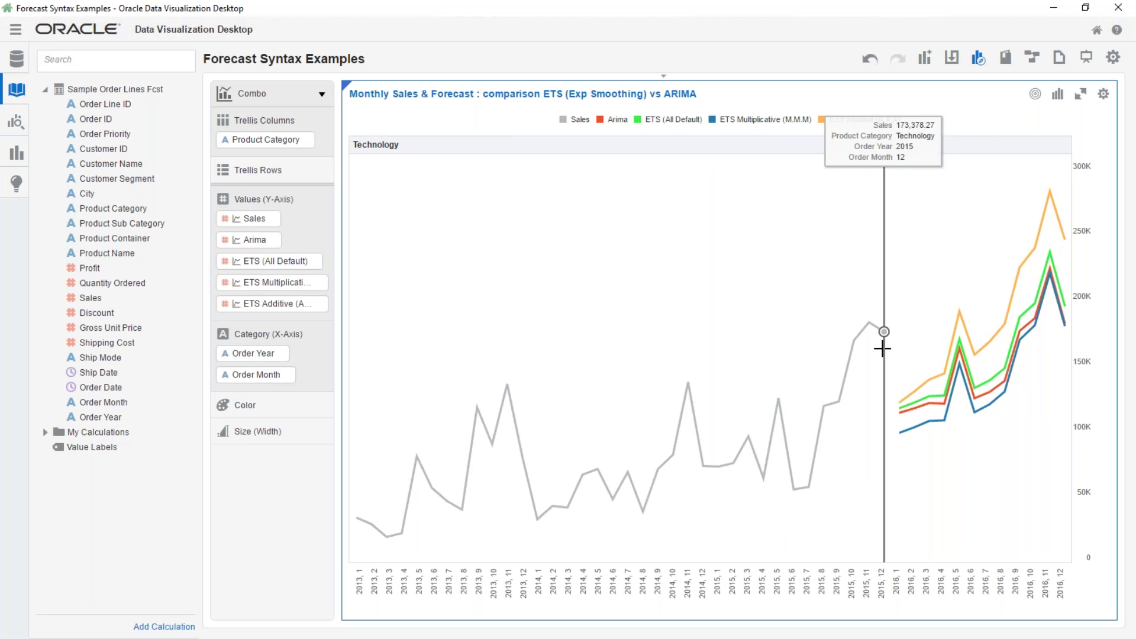
Step: Examine the forecast formula of the ETS Multiplicative (M.M.M) calculation under My Calculations, and close it without changes
{"action": "left_click", "coordinate": [899, 405]}
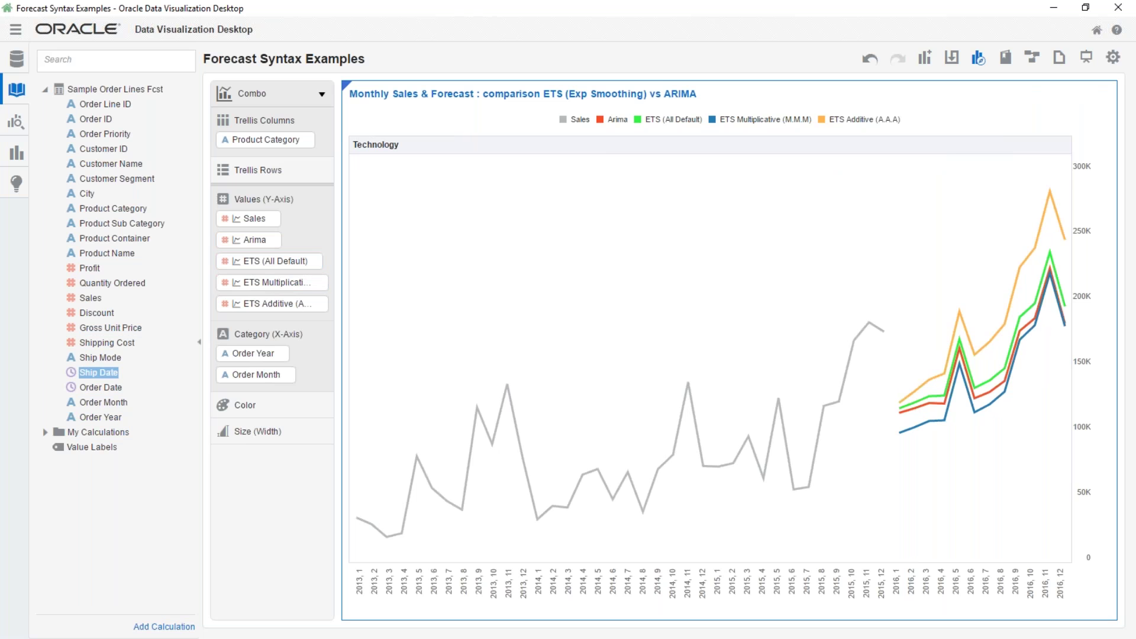
{"action": "left_click", "coordinate": [46, 434]}
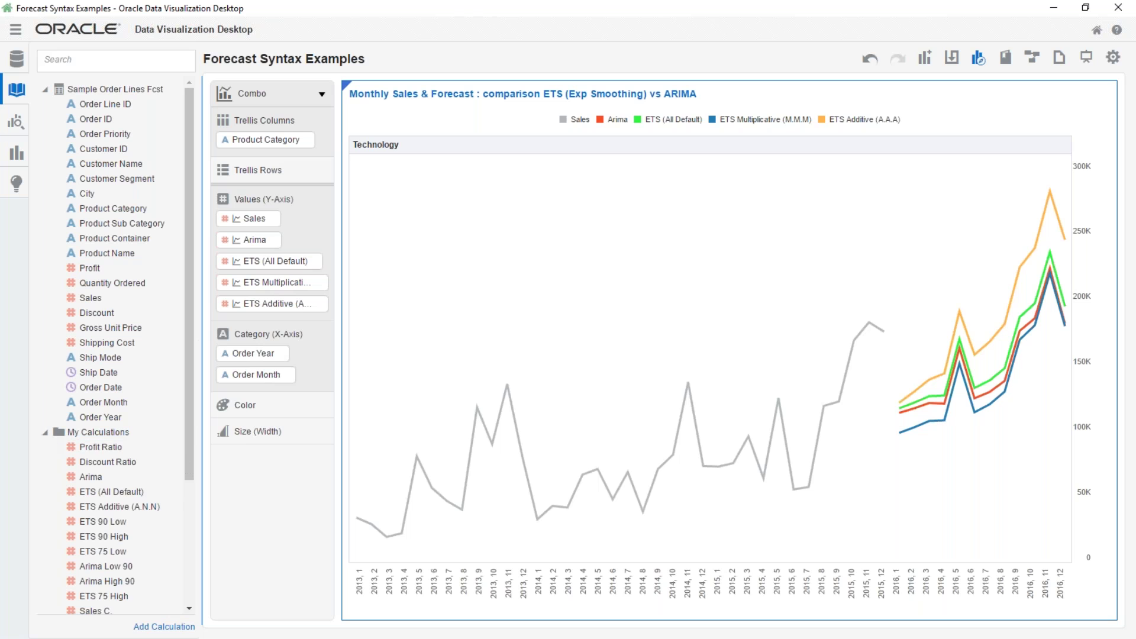
{"action": "left_click_drag", "start_coordinate": [190, 423], "coordinate": [171, 538]}
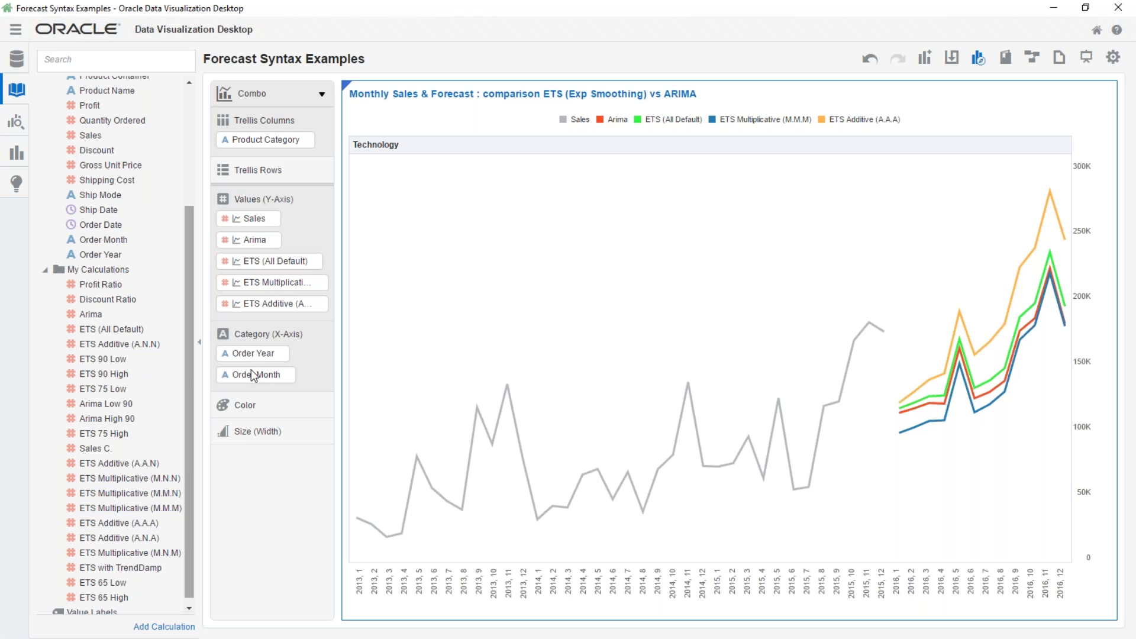
{"action": "left_click", "coordinate": [269, 284]}
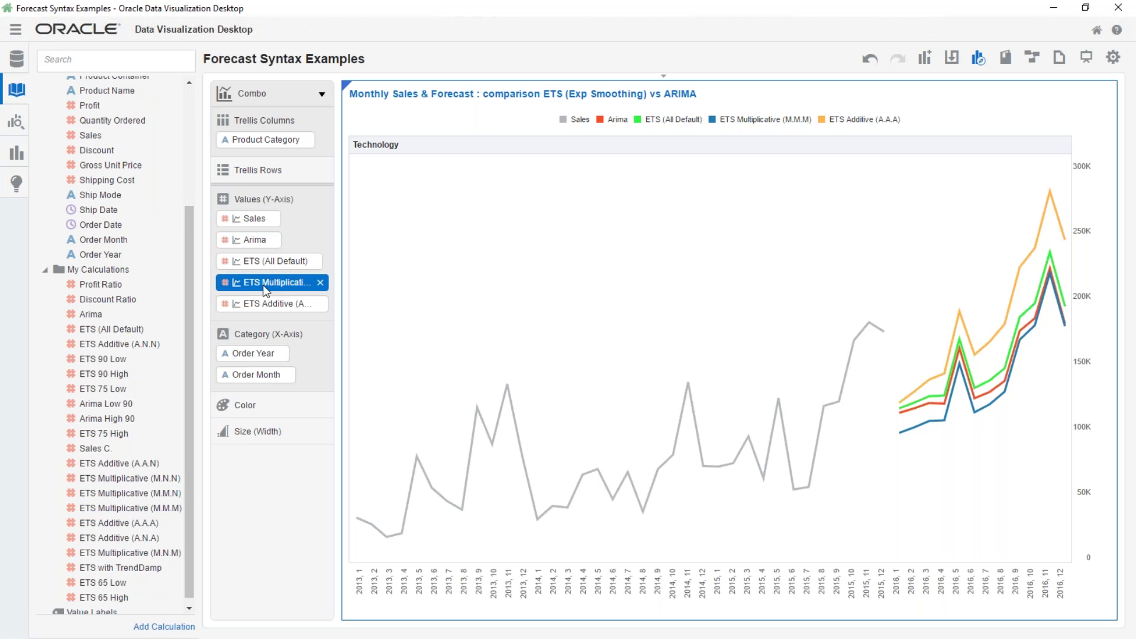
{"action": "left_click", "coordinate": [132, 508]}
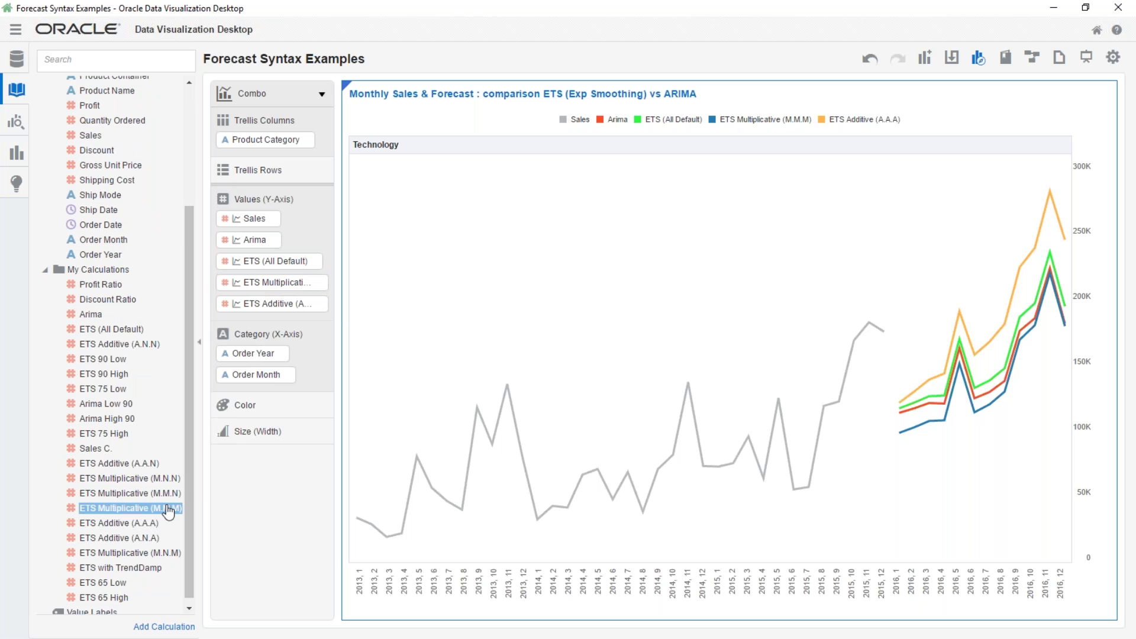
{"action": "right_click", "coordinate": [132, 510]}
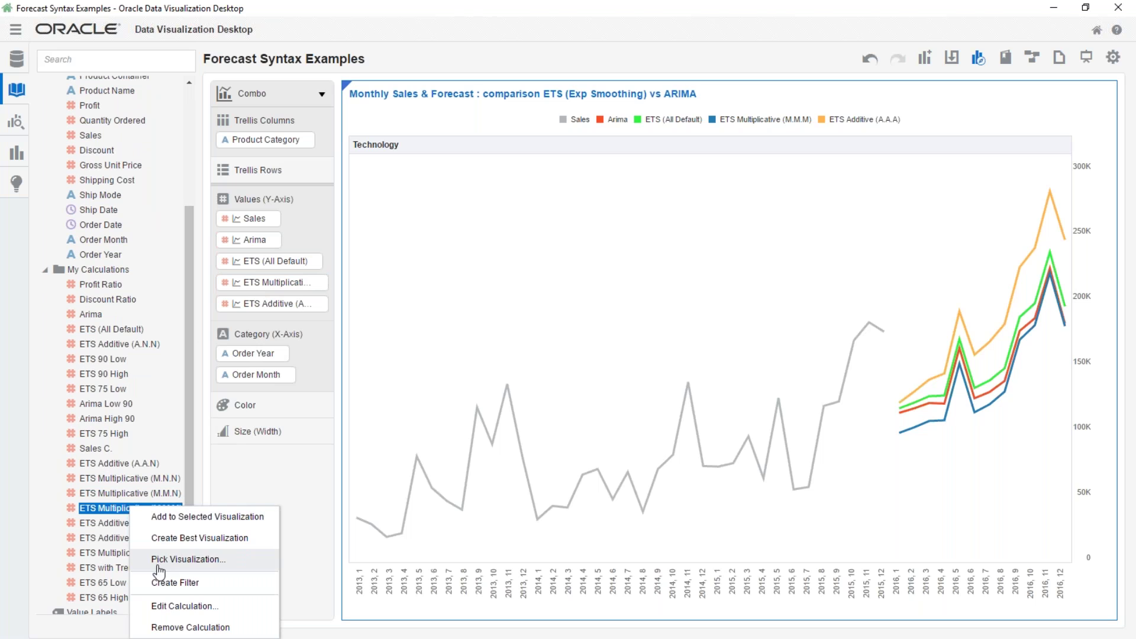
{"action": "left_click", "coordinate": [167, 604]}
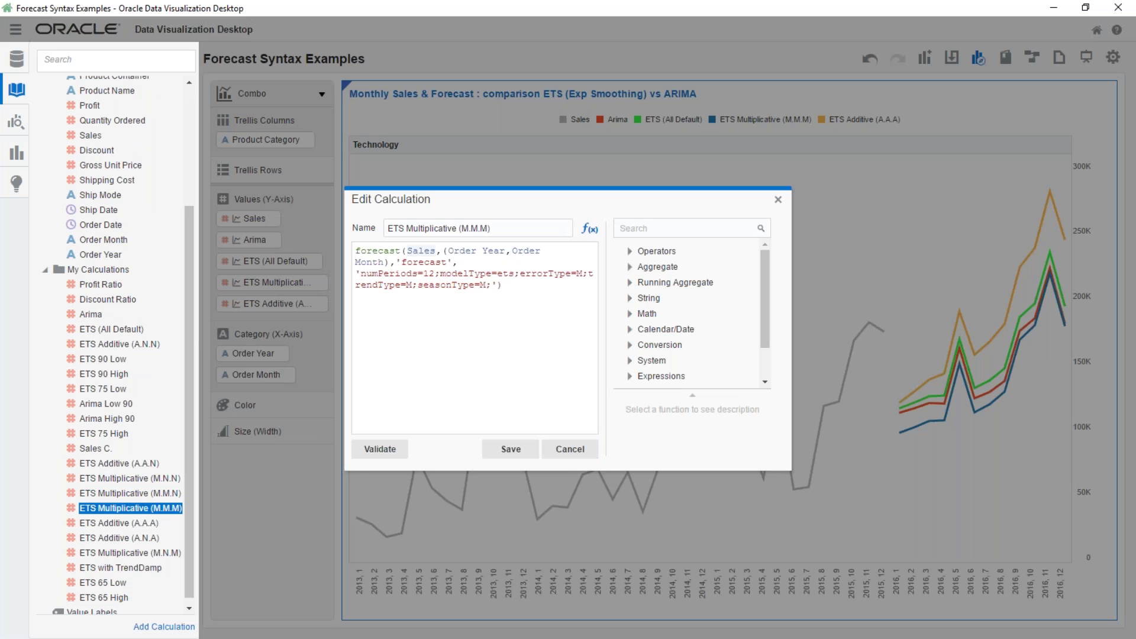
{"action": "left_click", "coordinate": [569, 456]}
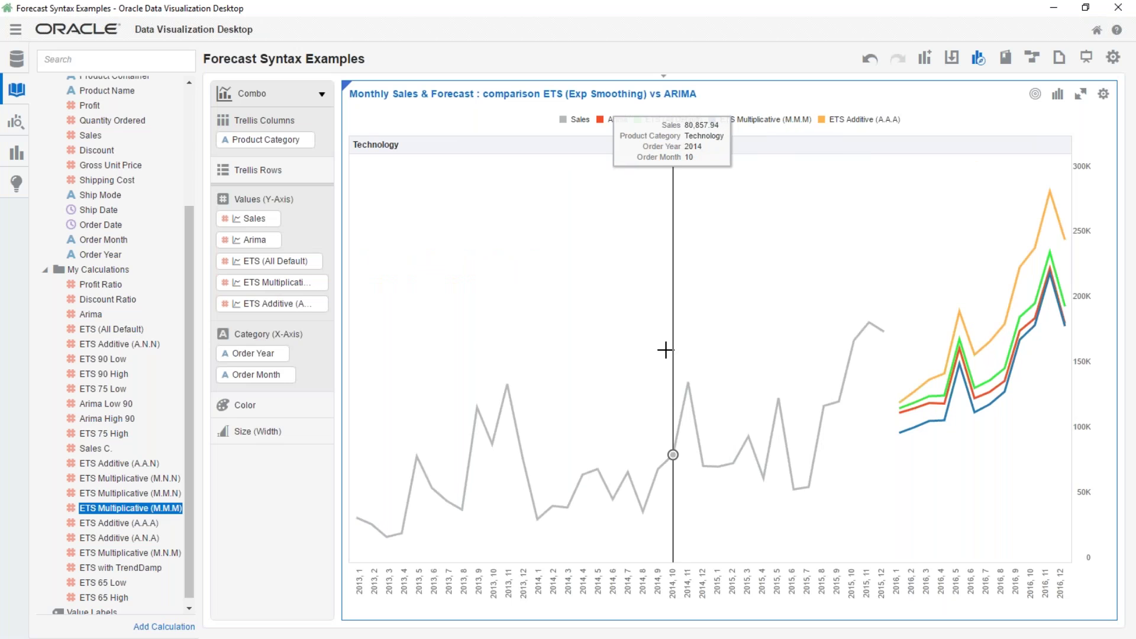
Step: Open the ORCL Stock (2008-2012) project from the home page, and examine its Closing Price, Trend, Seasonal and Remainder charts
{"action": "left_click", "coordinate": [1097, 31]}
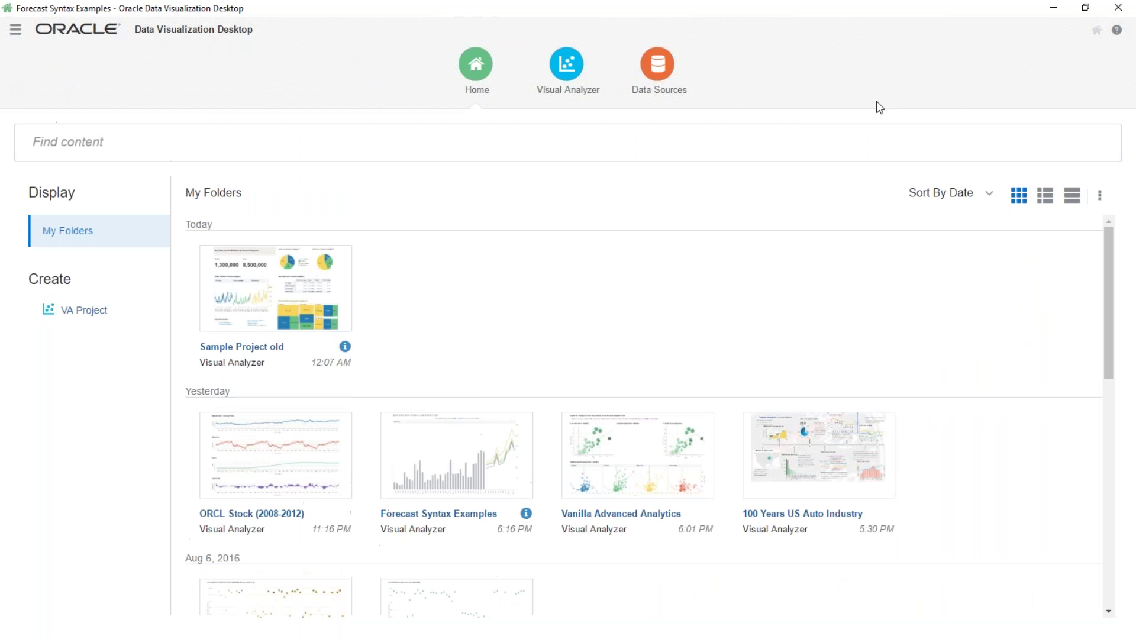
{"action": "mouse_move", "coordinate": [520, 422]}
{"action": "left_click", "coordinate": [264, 461]}
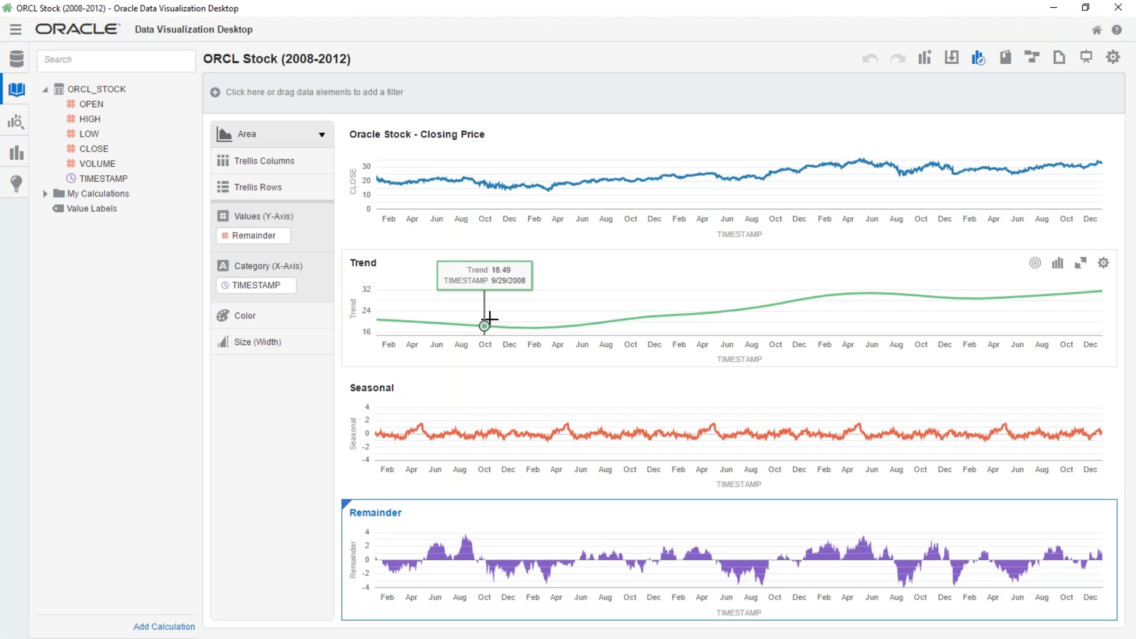
{"action": "mouse_move", "coordinate": [381, 188]}
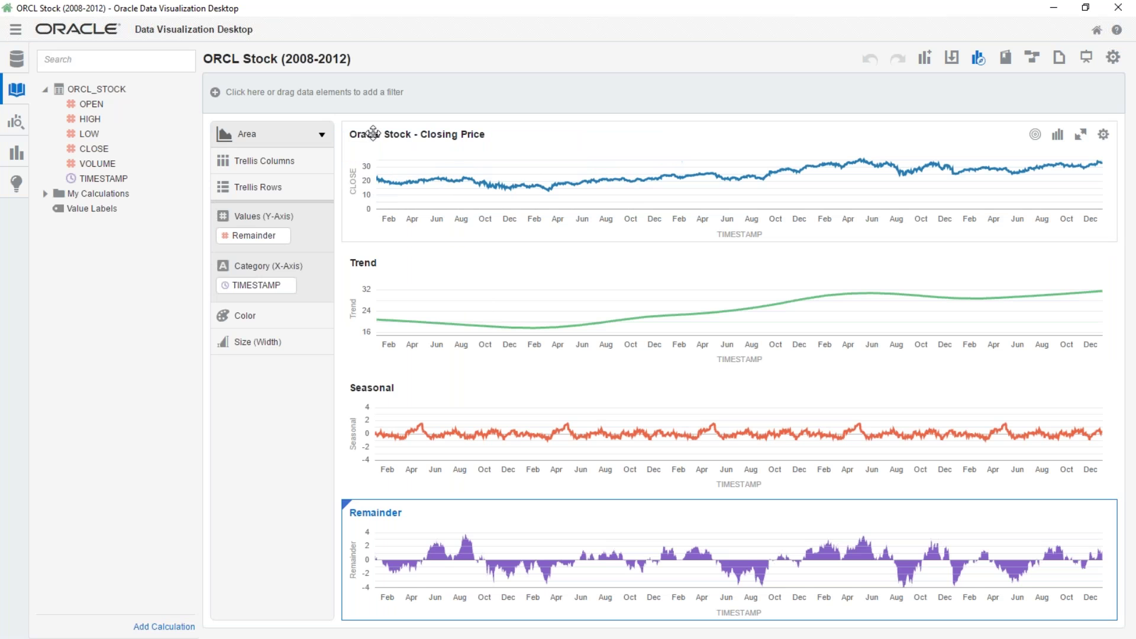
{"action": "left_click_drag", "start_coordinate": [423, 125], "coordinate": [388, 127]}
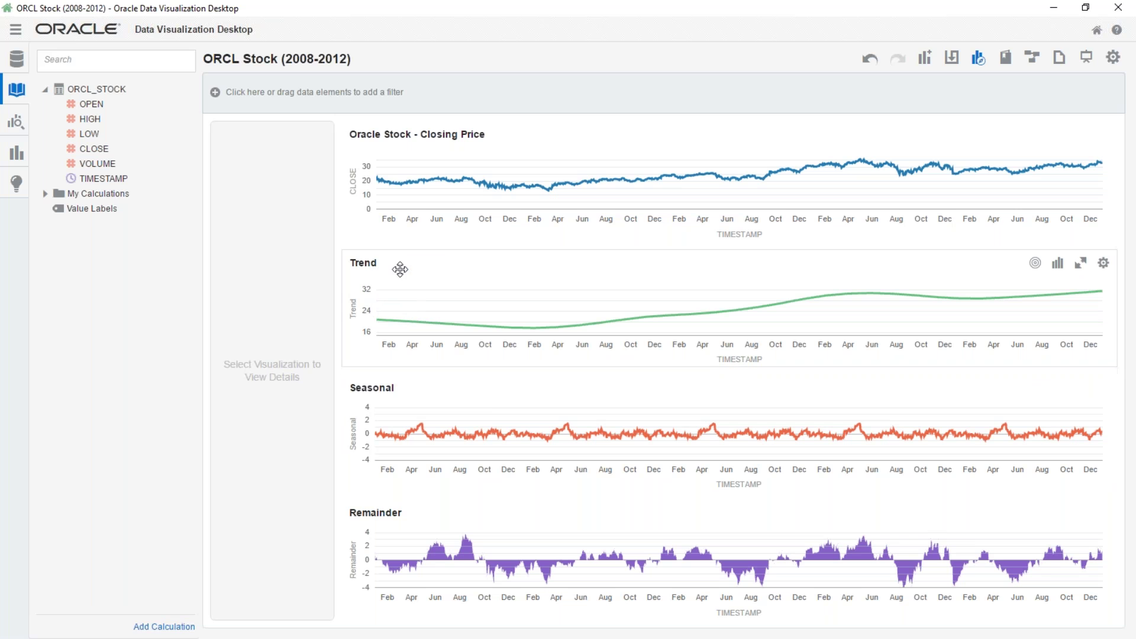
{"action": "mouse_move", "coordinate": [379, 317]}
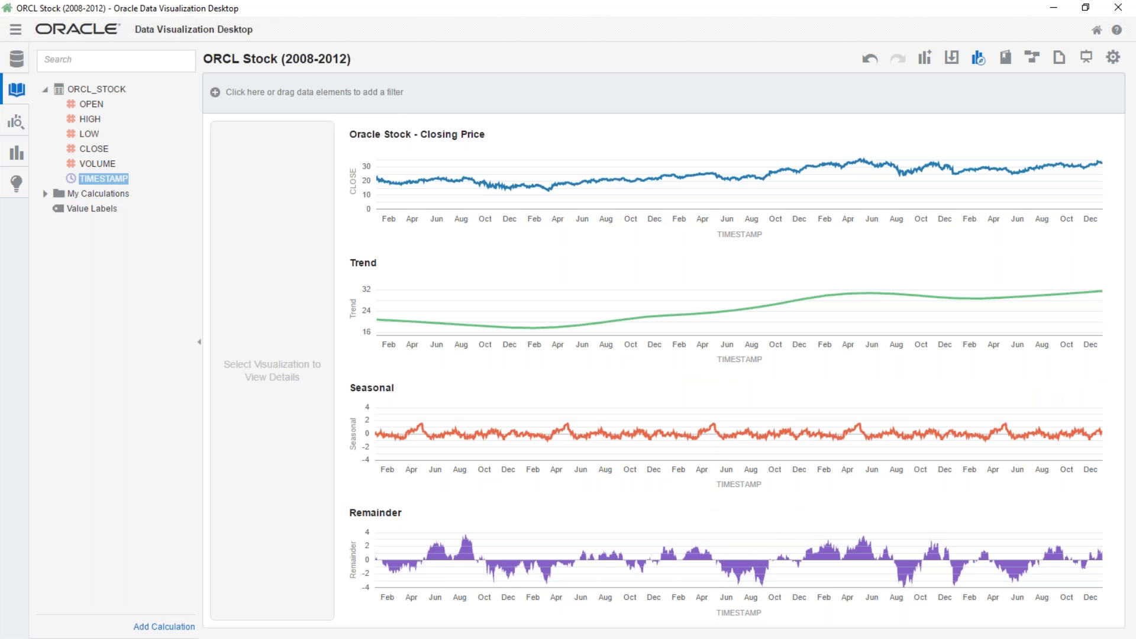
Step: Expand My Calculations under ORCL_STOCK, and look over the Trend and Seasonal calculations and the TIMESTAMP column
{"action": "left_click", "coordinate": [45, 195]}
{"action": "left_click", "coordinate": [98, 223]}
{"action": "left_click", "coordinate": [91, 208]}
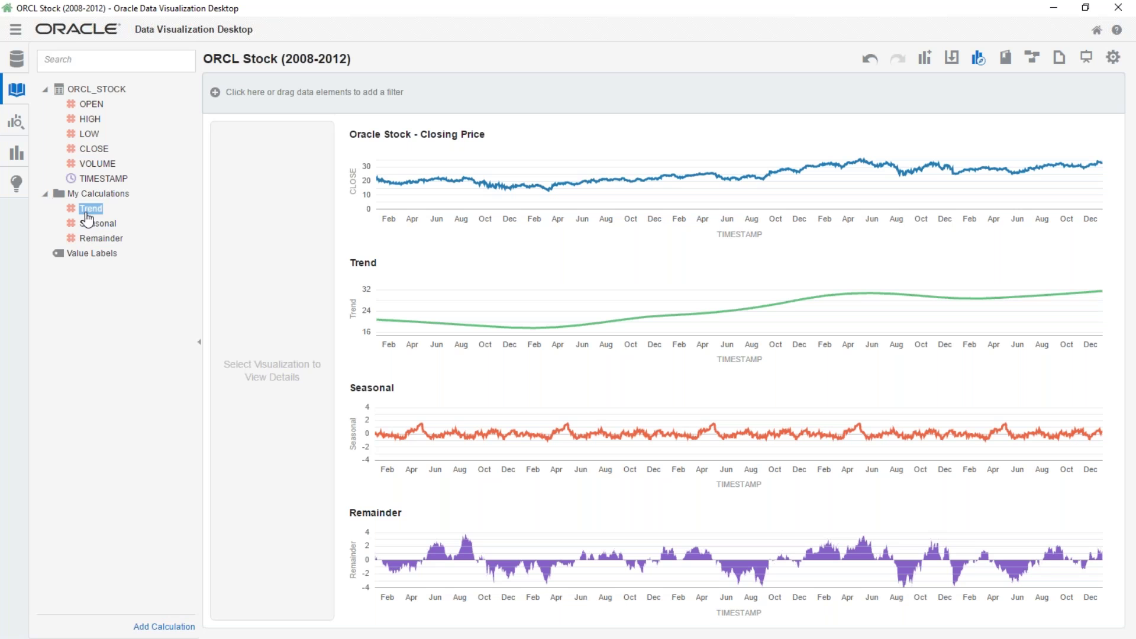
{"action": "left_click", "coordinate": [98, 224]}
{"action": "mouse_move", "coordinate": [518, 307]}
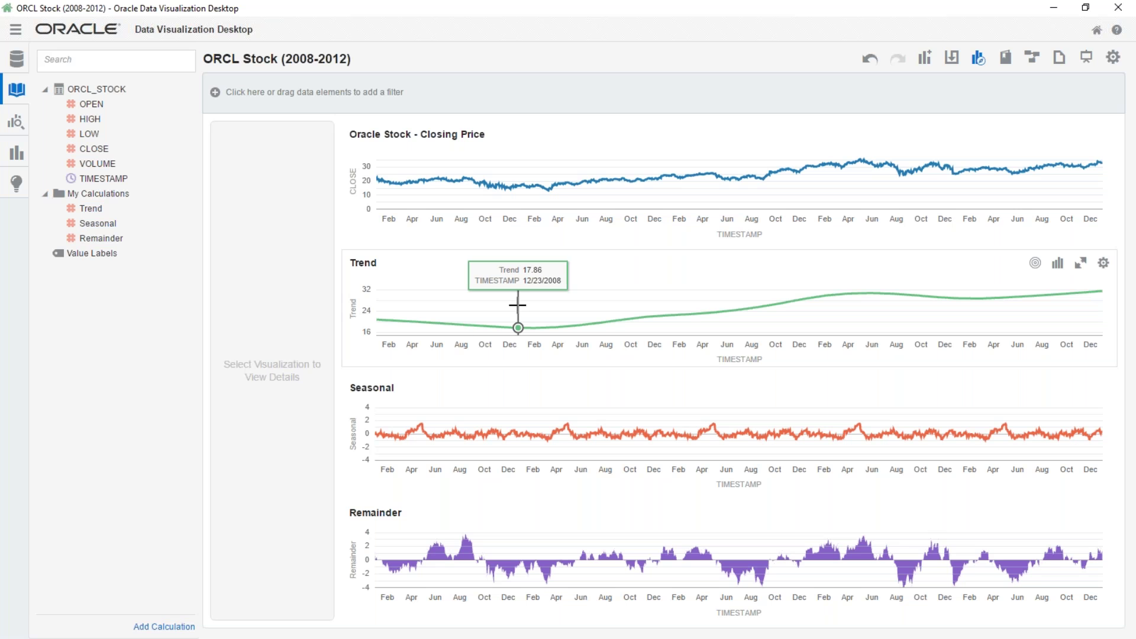
{"action": "left_click", "coordinate": [104, 179]}
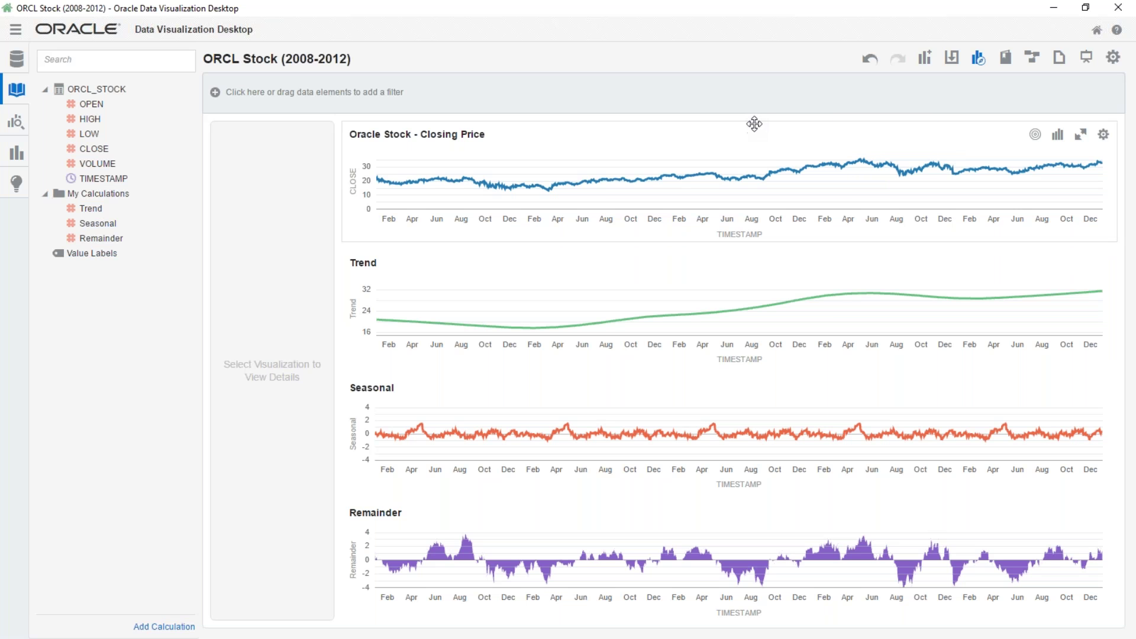
Step: Preview the ORCL Stock charts in presentation mode, and show the project's data sources back in the editor
{"action": "left_click", "coordinate": [1087, 58]}
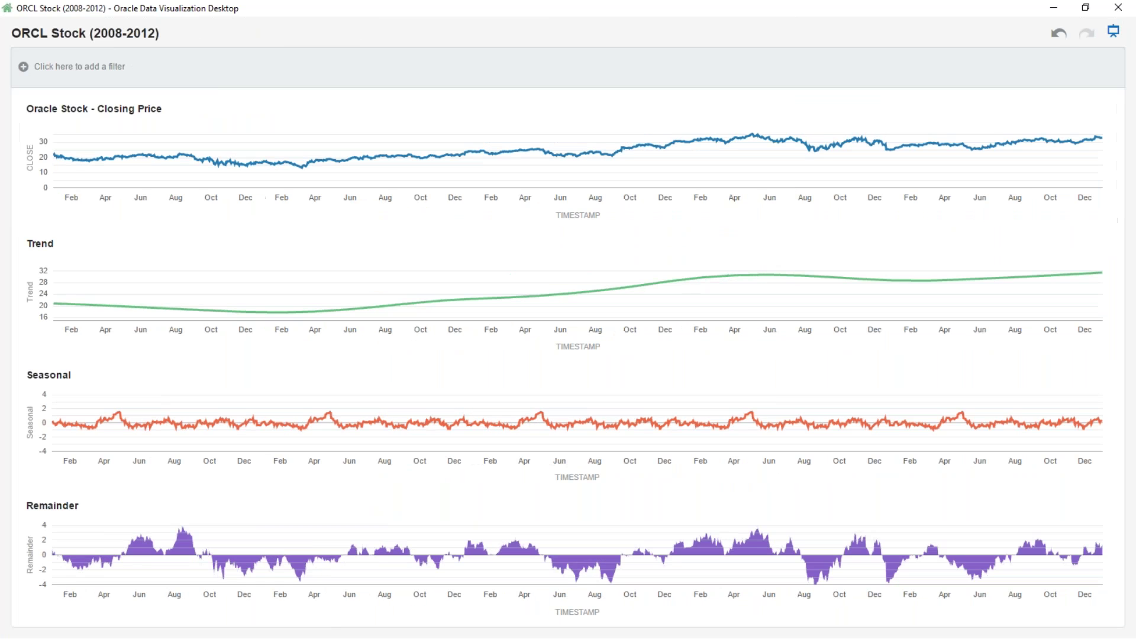
{"action": "left_click", "coordinate": [1114, 36]}
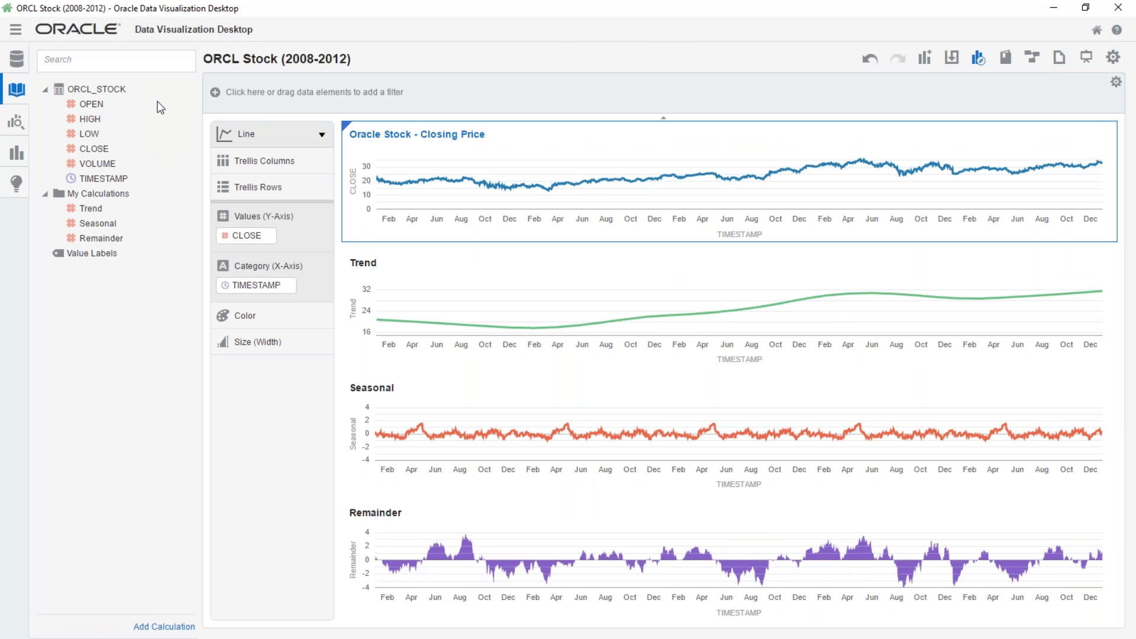
{"action": "left_click", "coordinate": [18, 59]}
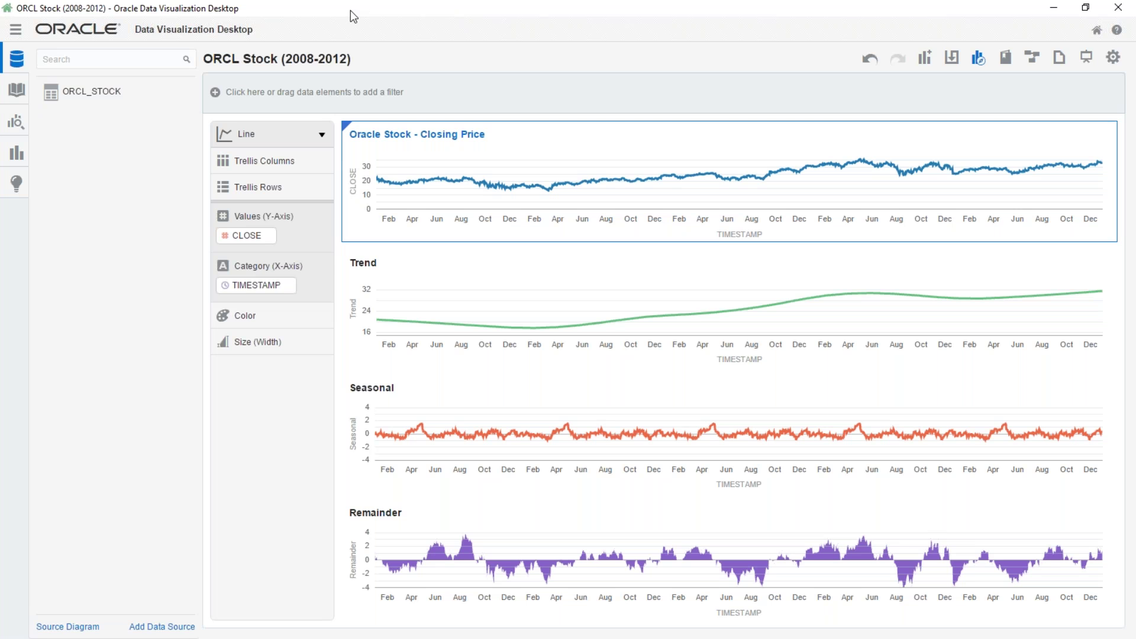
Step: Open the 100 Years US Auto Industry project, and examine its timeline infographic in presentation mode before returning to the editor
{"action": "left_click", "coordinate": [1097, 31]}
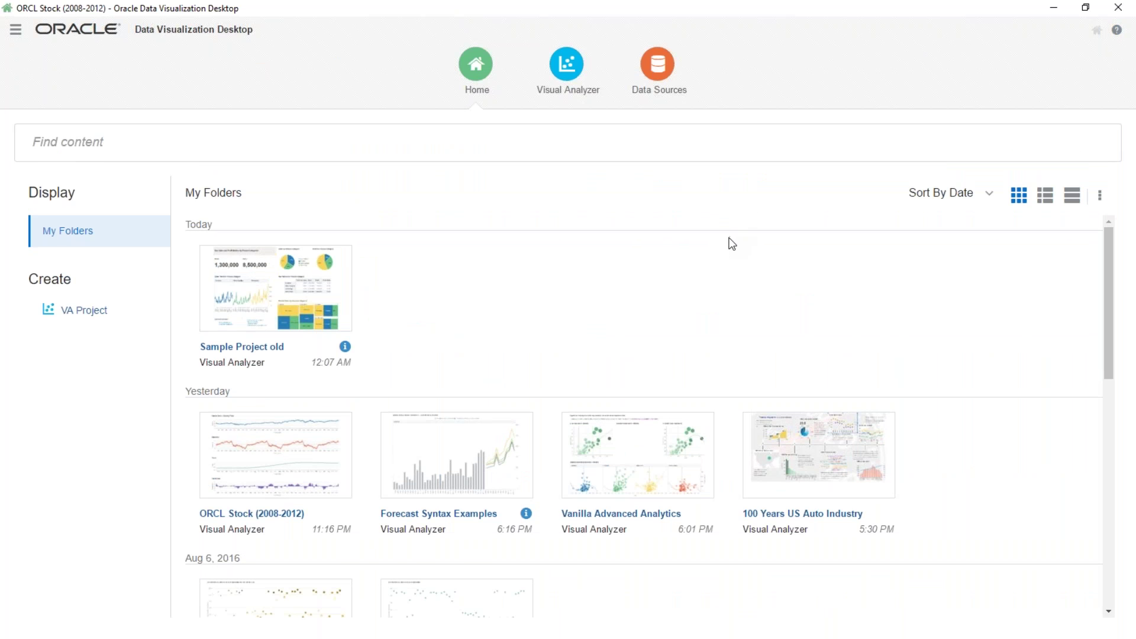
{"action": "left_click", "coordinate": [793, 429]}
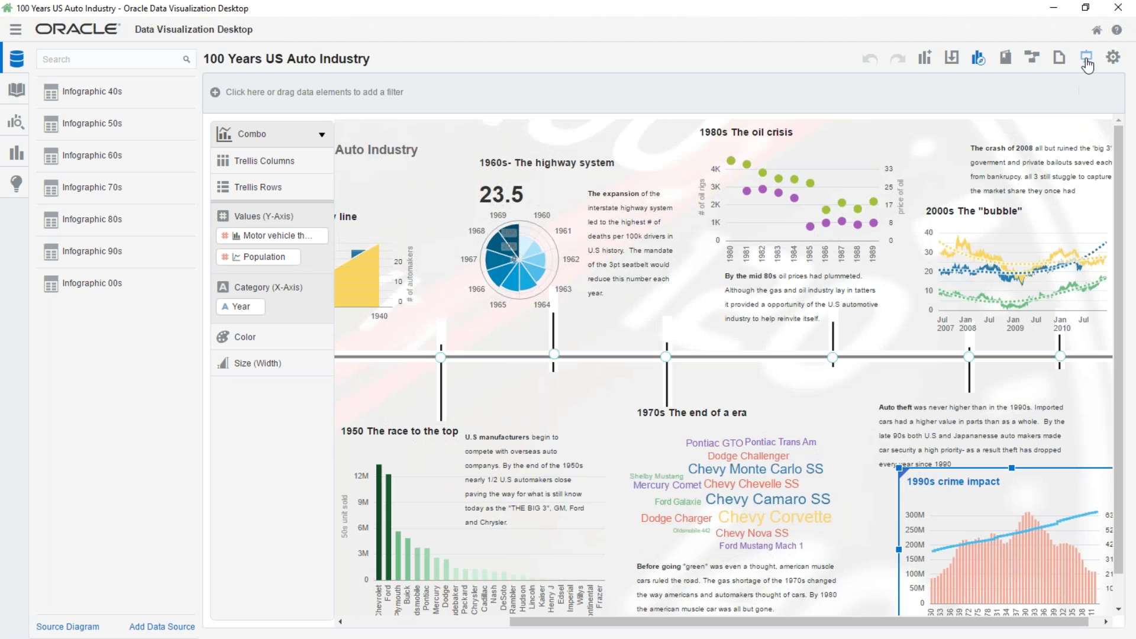
{"action": "left_click", "coordinate": [1086, 57]}
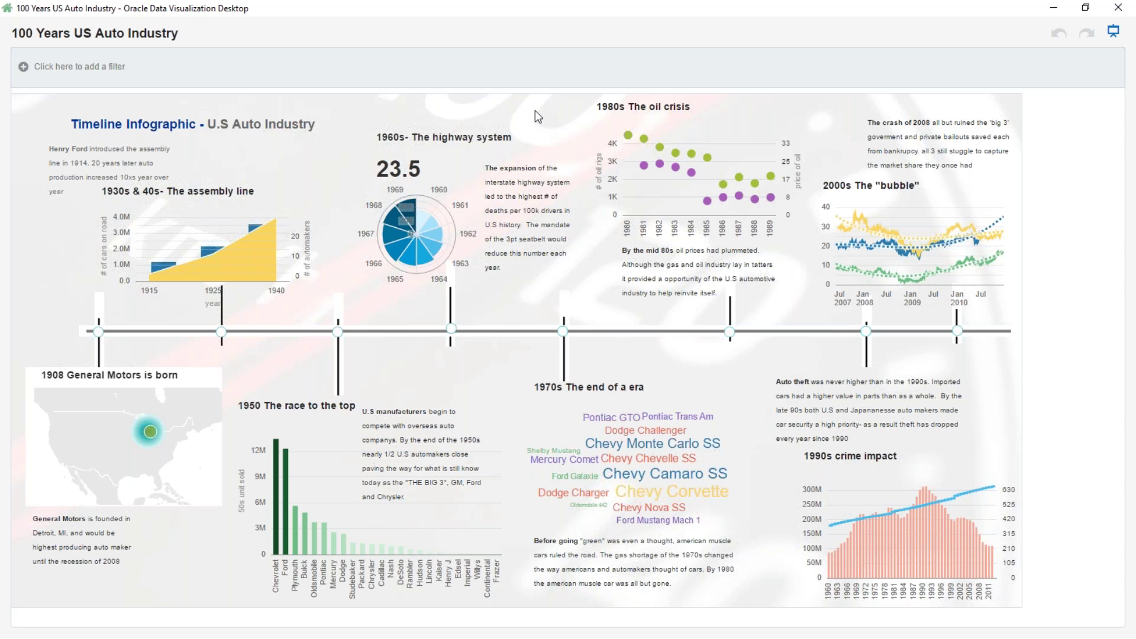
{"action": "mouse_move", "coordinate": [644, 165]}
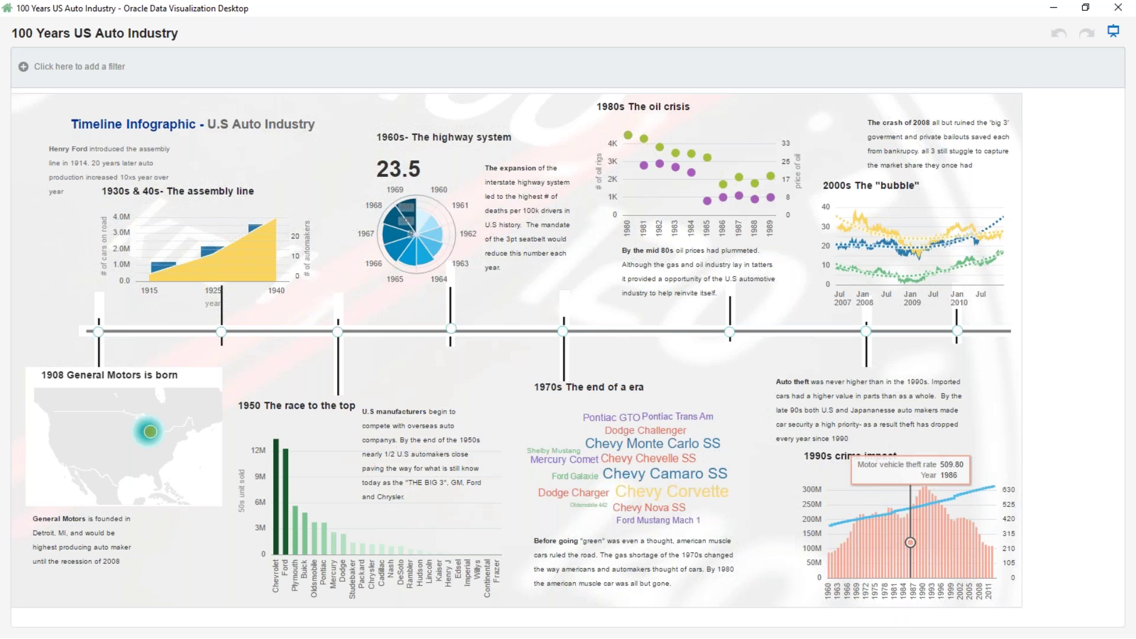
{"action": "left_click_drag", "start_coordinate": [812, 368], "coordinate": [801, 354]}
{"action": "left_click", "coordinate": [810, 378]}
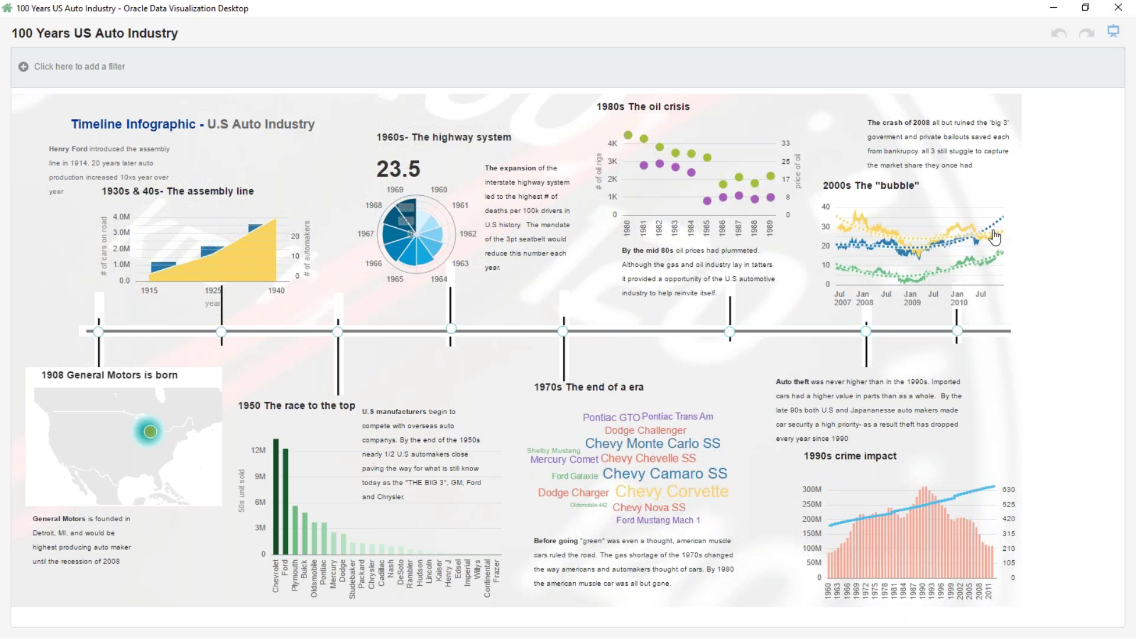
{"action": "key", "text": "Escape"}
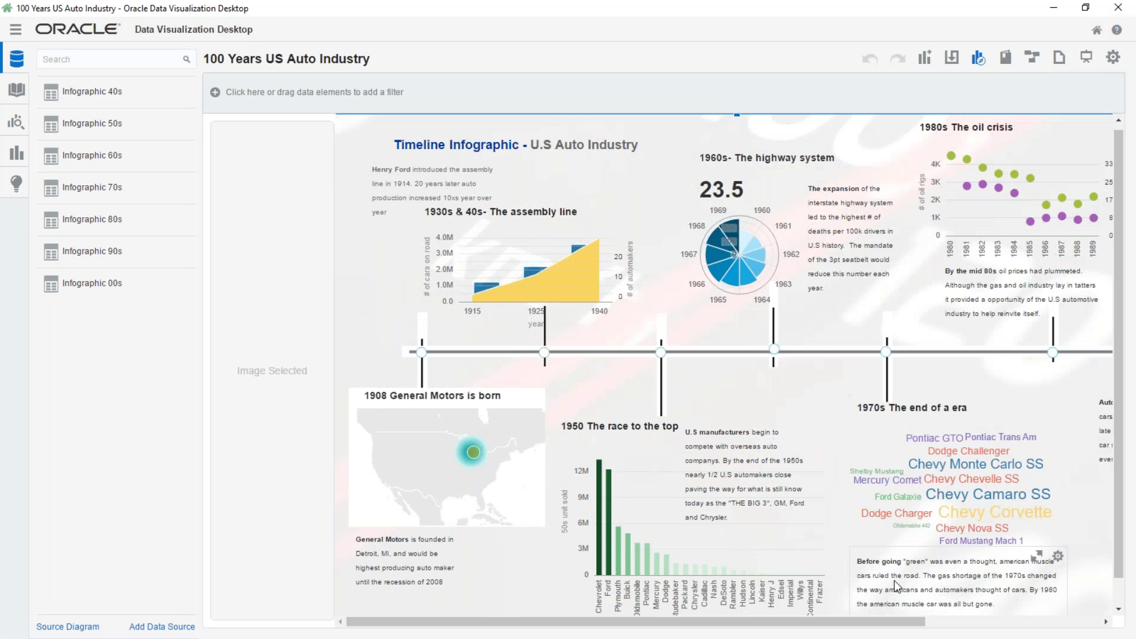
Step: Move the 1950 The race to the top chart up toward the timeline, and change the 1930s & 40s assembly line chart to Bar
{"action": "left_click_drag", "start_coordinate": [629, 417], "coordinate": [635, 358]}
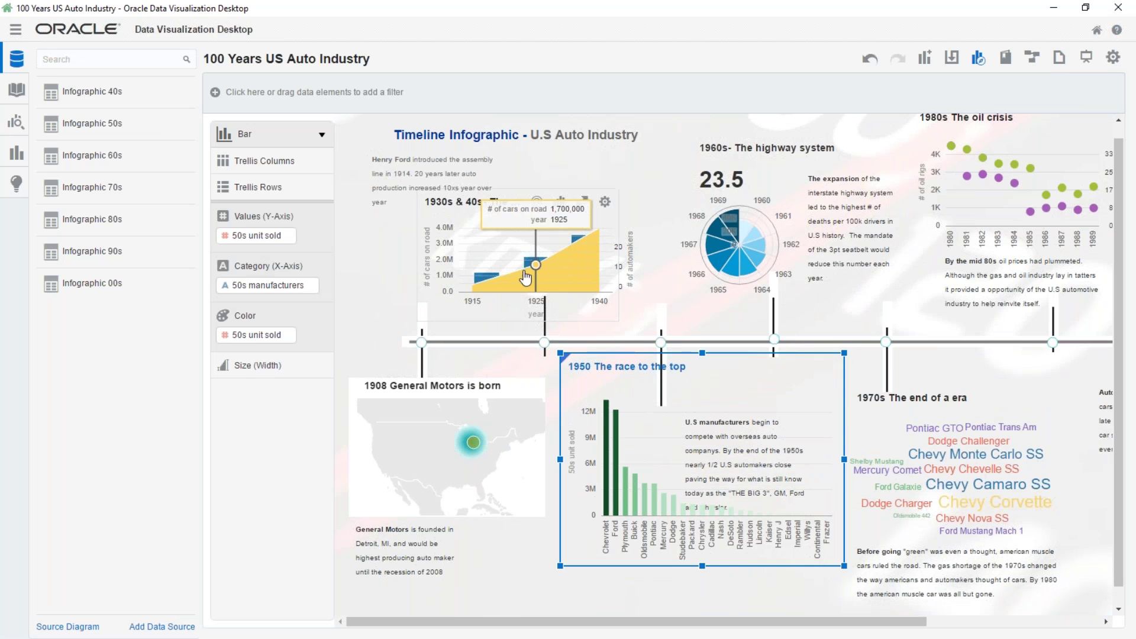
{"action": "left_click", "coordinate": [528, 266]}
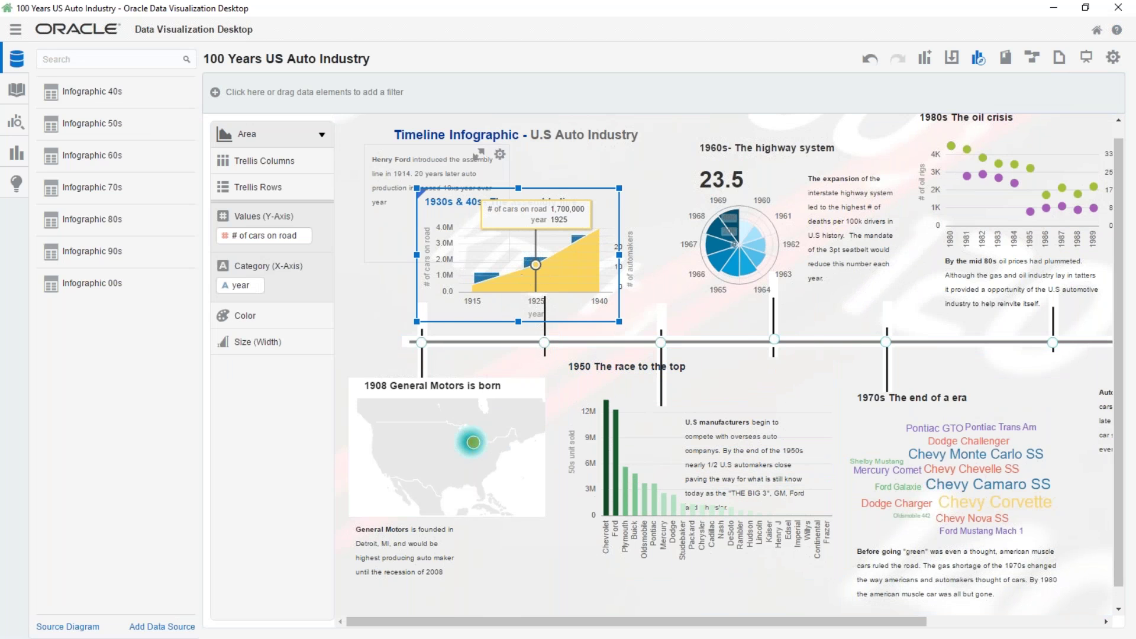
{"action": "left_click", "coordinate": [322, 135]}
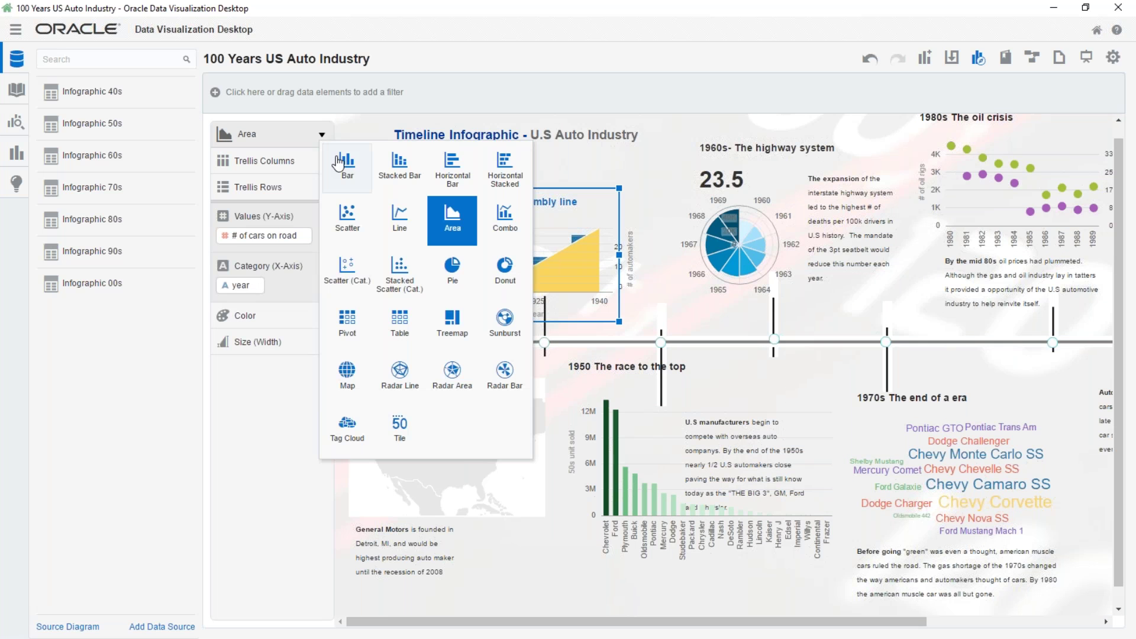
{"action": "left_click", "coordinate": [361, 183]}
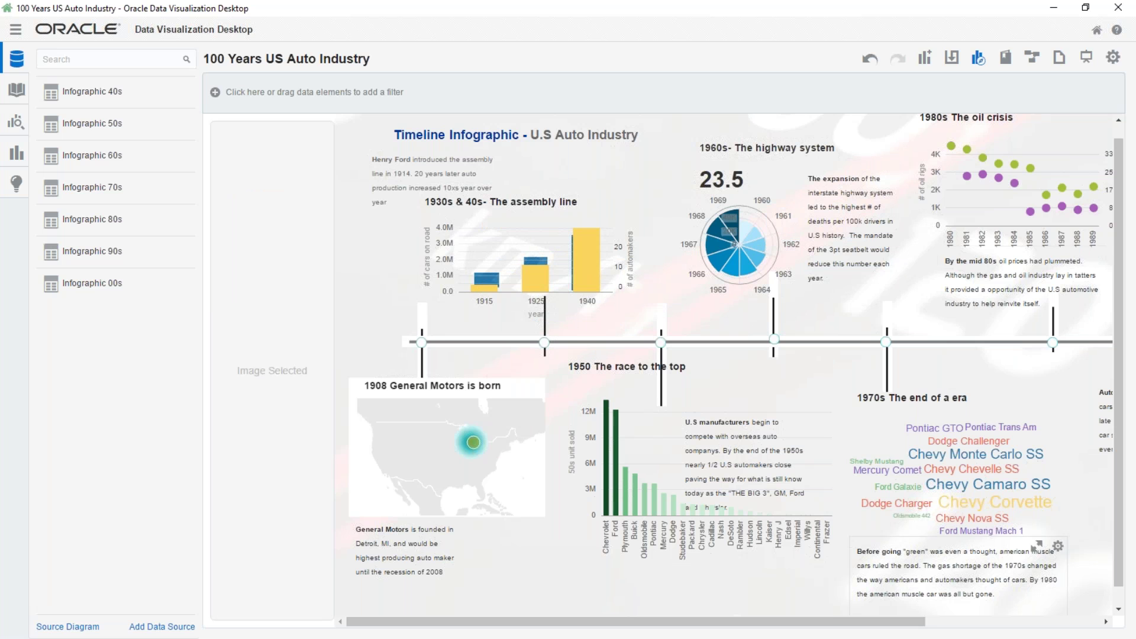
{"action": "left_click_drag", "start_coordinate": [844, 630], "coordinate": [1022, 631]}
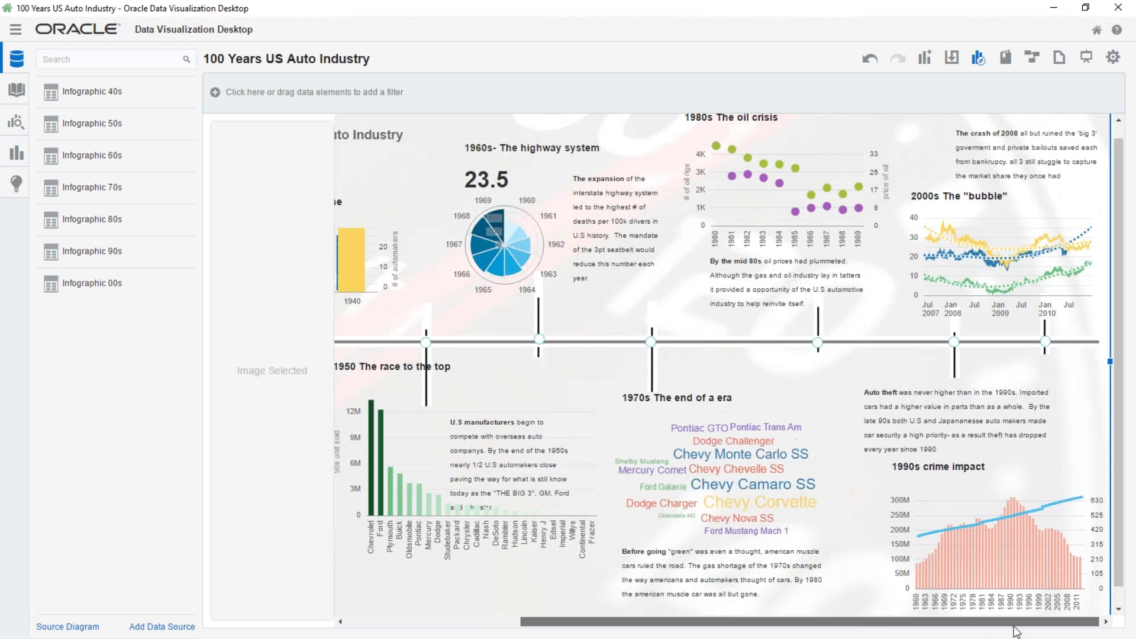
{"action": "left_click", "coordinate": [1113, 57]}
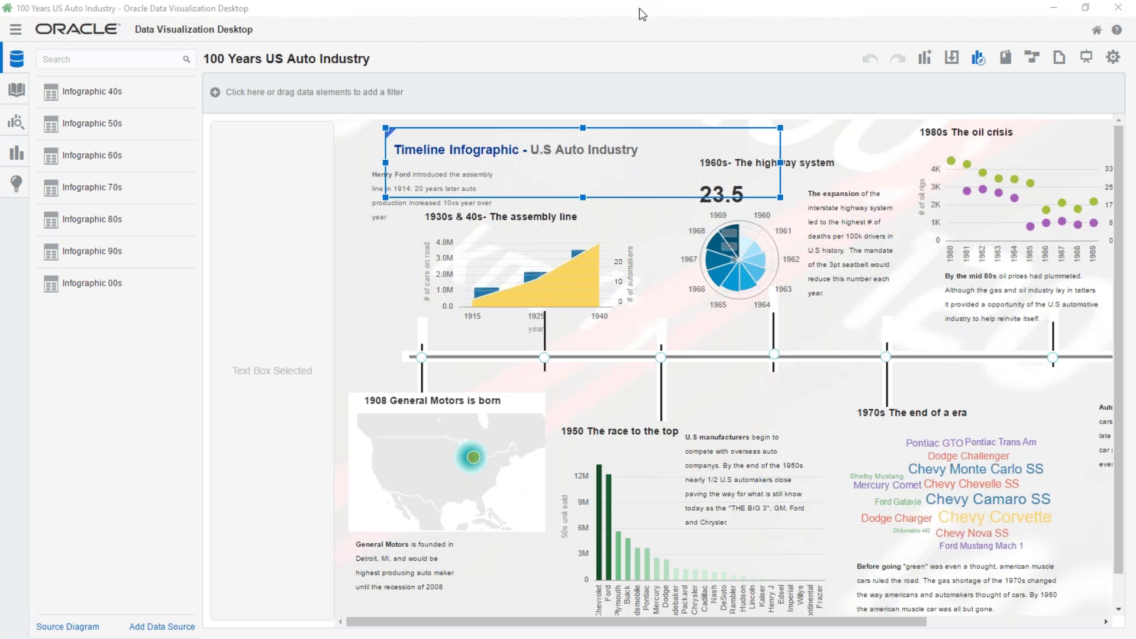
Step: Switch to the slide presentation, and advance from Demonstration of New Features to the SampleApp Team Resources slide
{"action": "key", "text": "alt+Tab"}
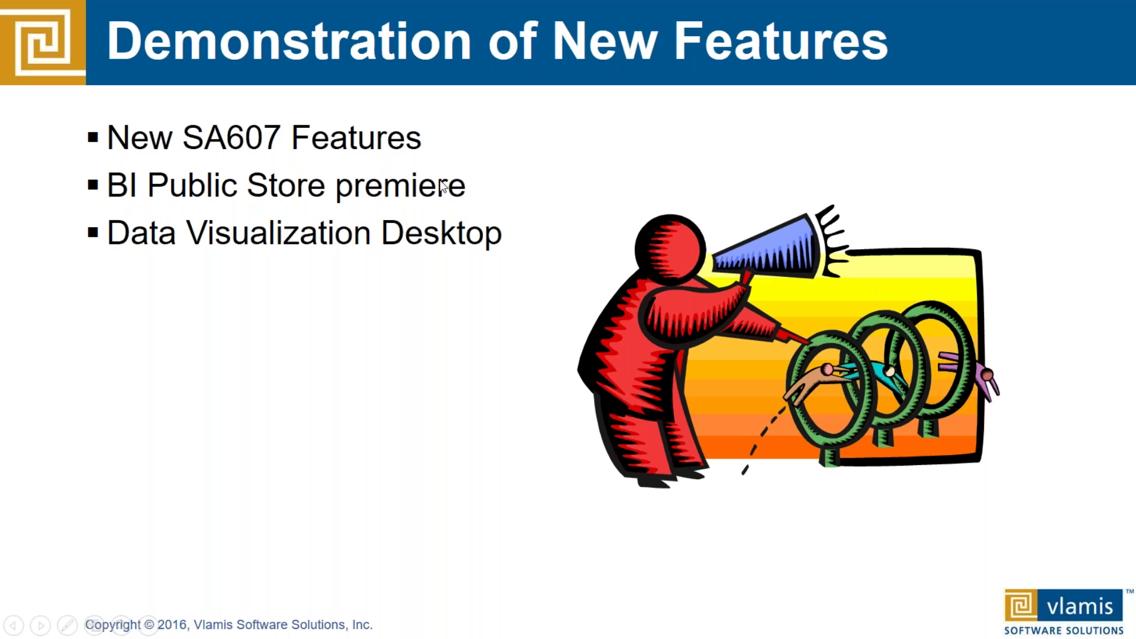
{"action": "left_click", "coordinate": [409, 244]}
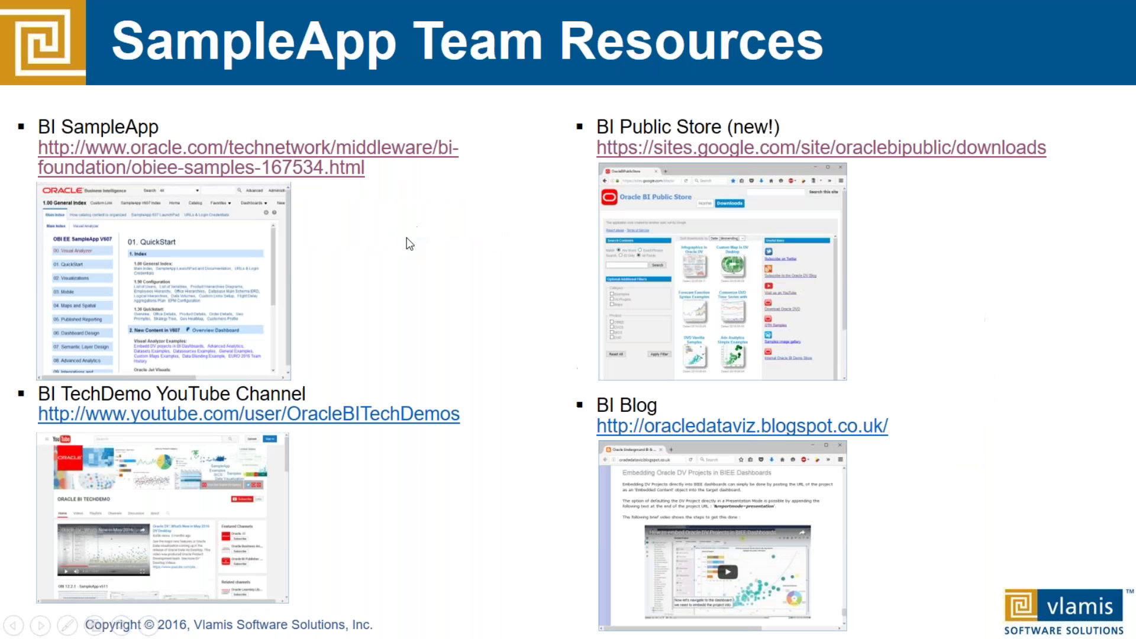
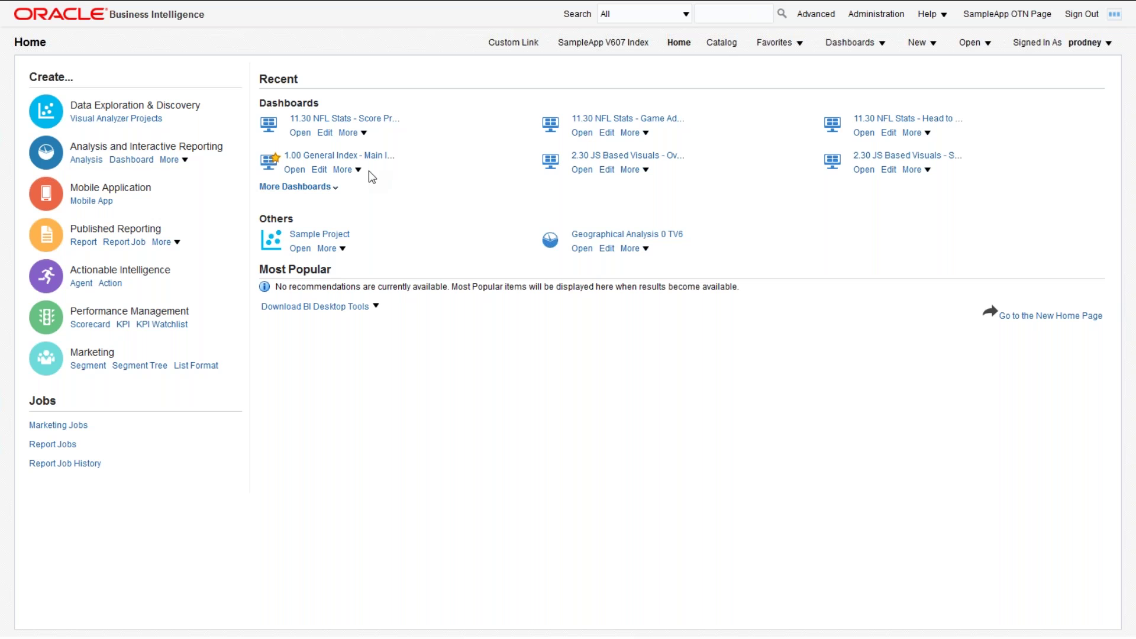
Step: Open the SampleApp V607 Index from the Oracle Business Intelligence home page
{"action": "left_click", "coordinate": [603, 43]}
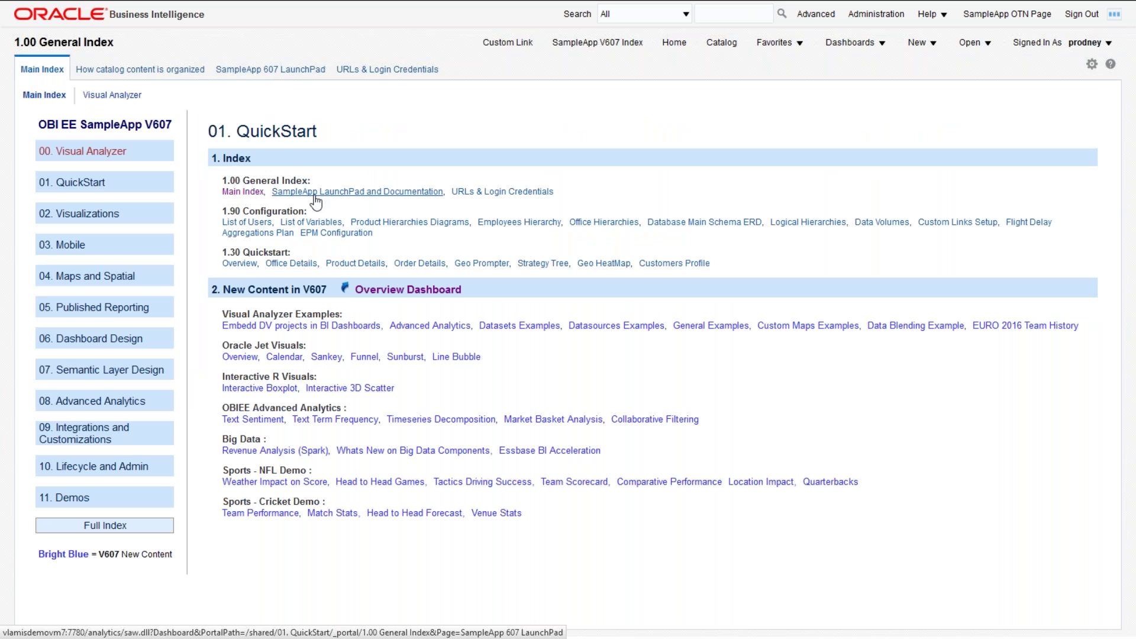
Step: Open the 1.30 Quickstart Overview dashboard and inspect its Organization, Office and Products Hier. prompts without choosing any values
{"action": "left_click", "coordinate": [237, 265]}
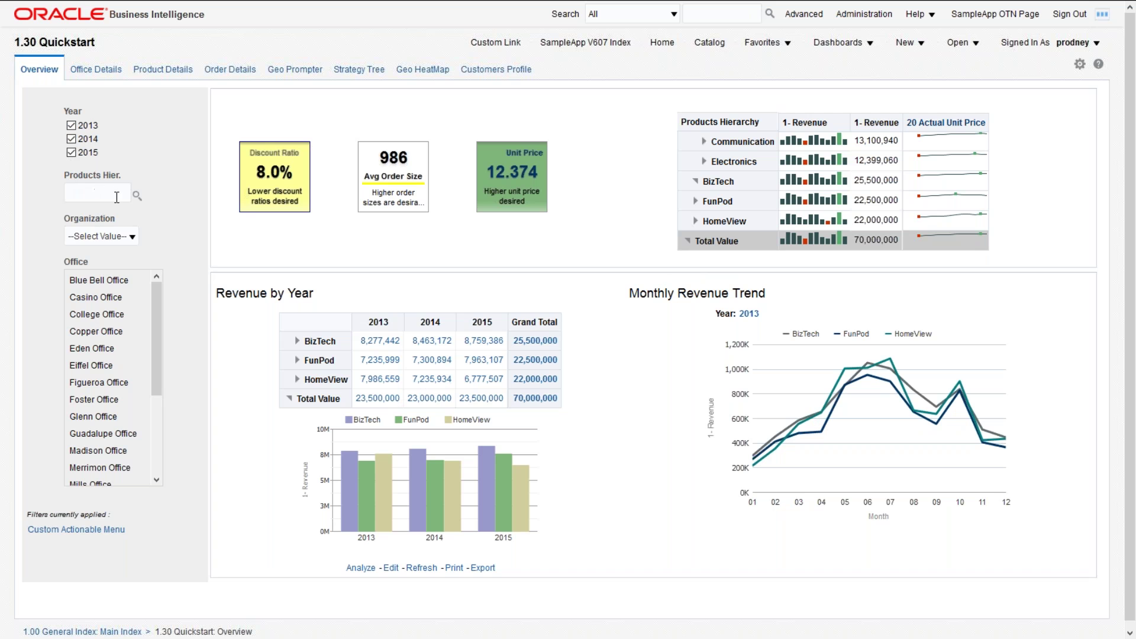
{"action": "left_click", "coordinate": [125, 236]}
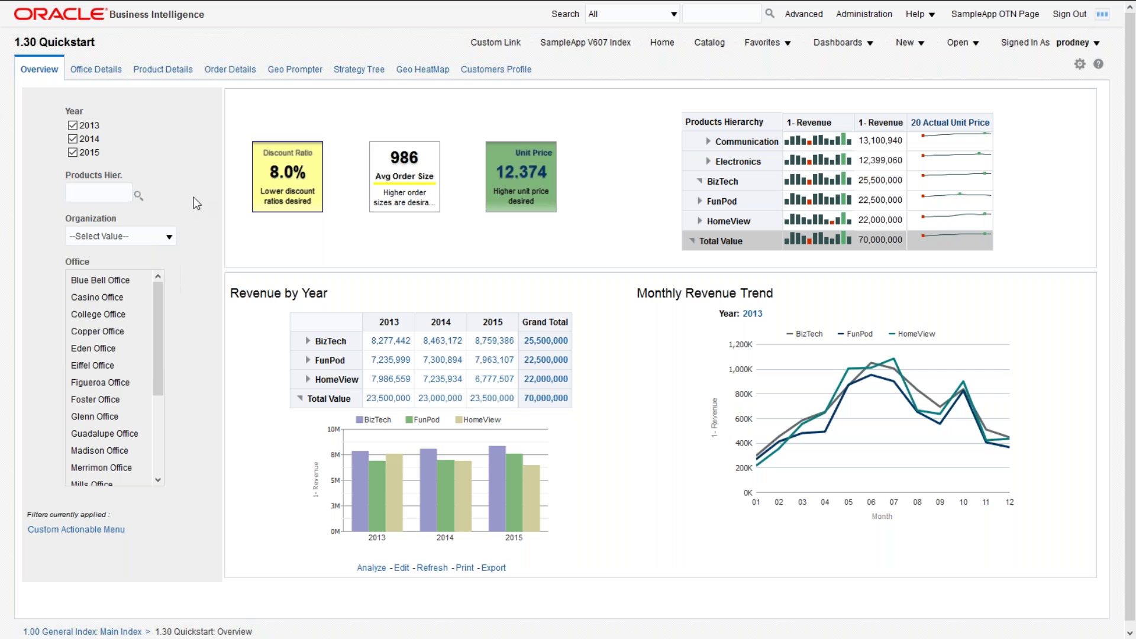
{"action": "mouse_move", "coordinate": [159, 304]}
{"action": "left_mouse_down"}
{"action": "mouse_move", "coordinate": [155, 369]}
{"action": "mouse_move", "coordinate": [160, 290]}
{"action": "left_mouse_up"}
{"action": "left_click", "coordinate": [139, 196]}
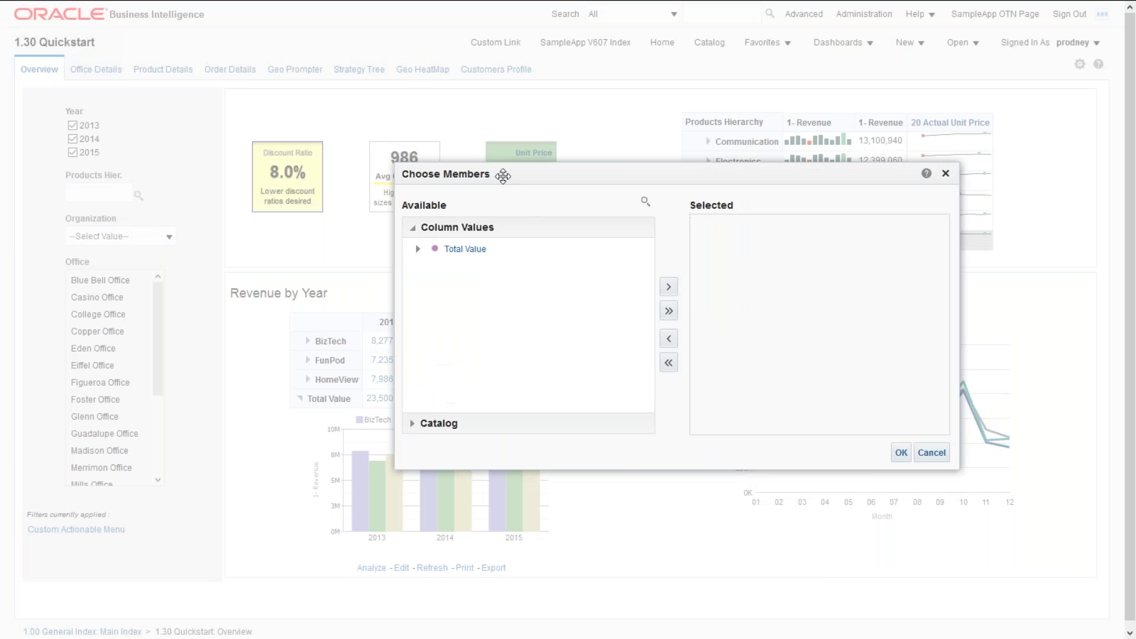
{"action": "left_click", "coordinate": [935, 454]}
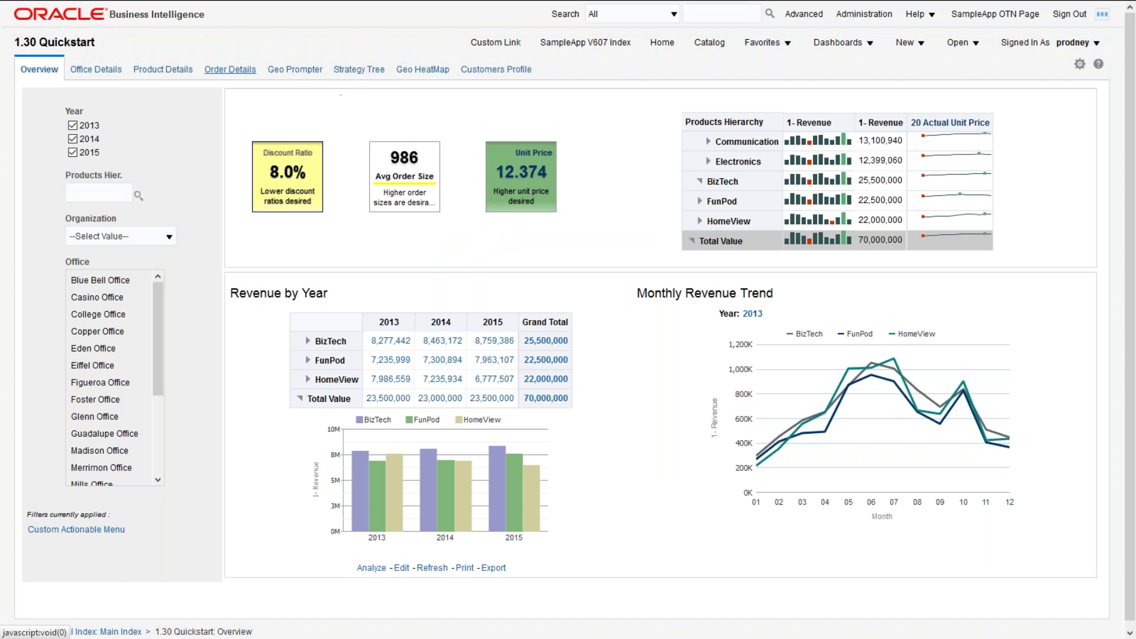
Step: View the Office Details and Product Details pages, and read the dashboard commentaries before returning to Product Details
{"action": "left_click", "coordinate": [95, 72]}
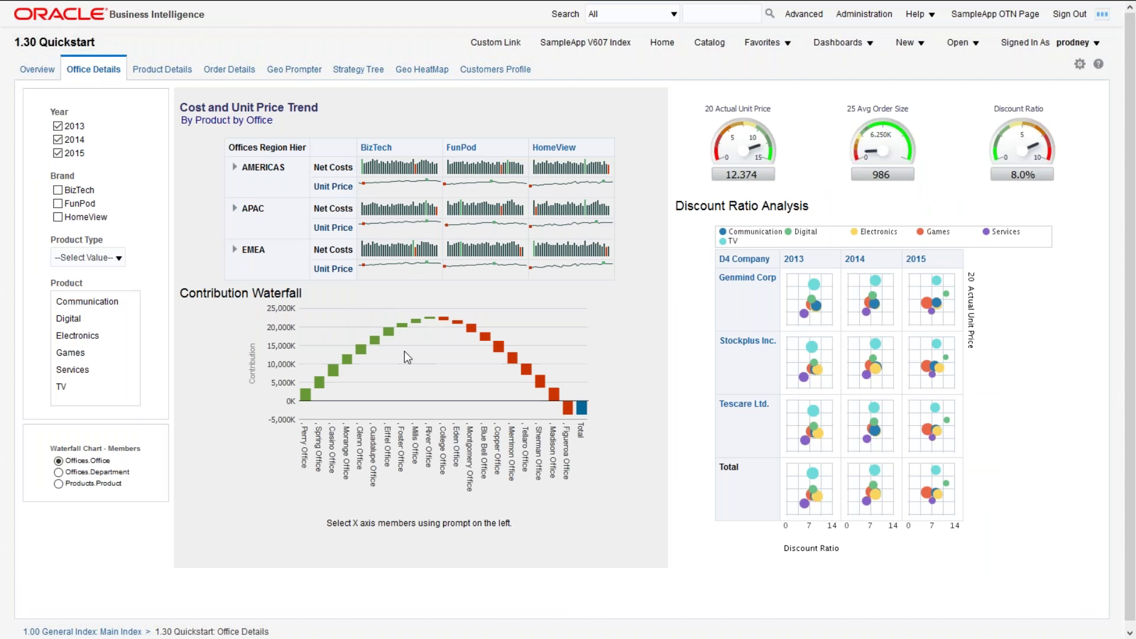
{"action": "left_click", "coordinate": [167, 70]}
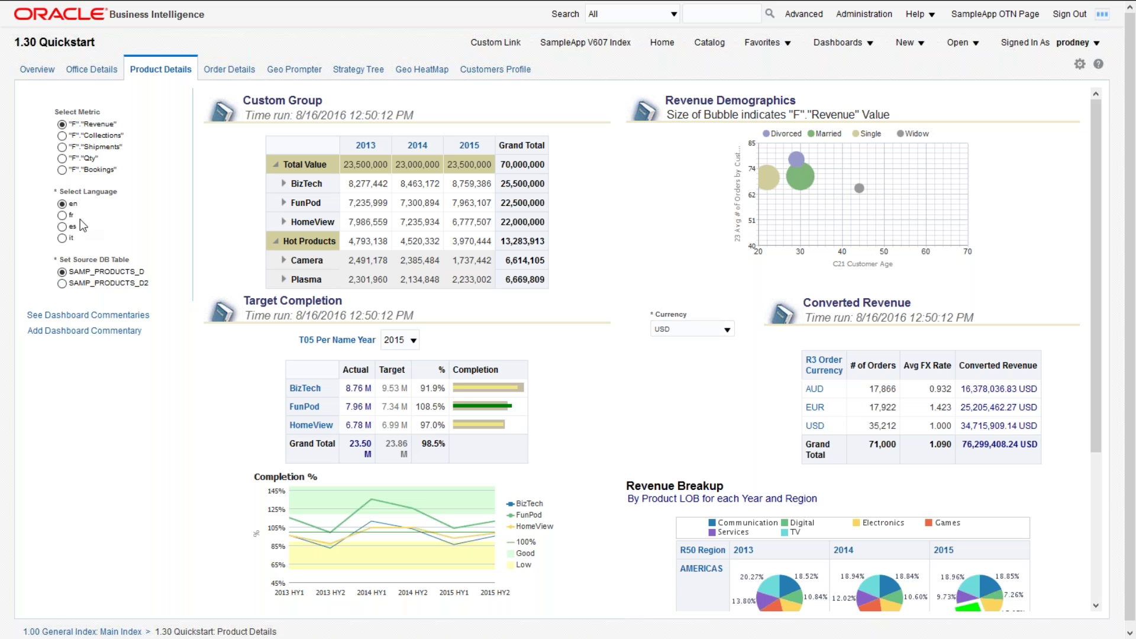
{"action": "left_click", "coordinate": [89, 315]}
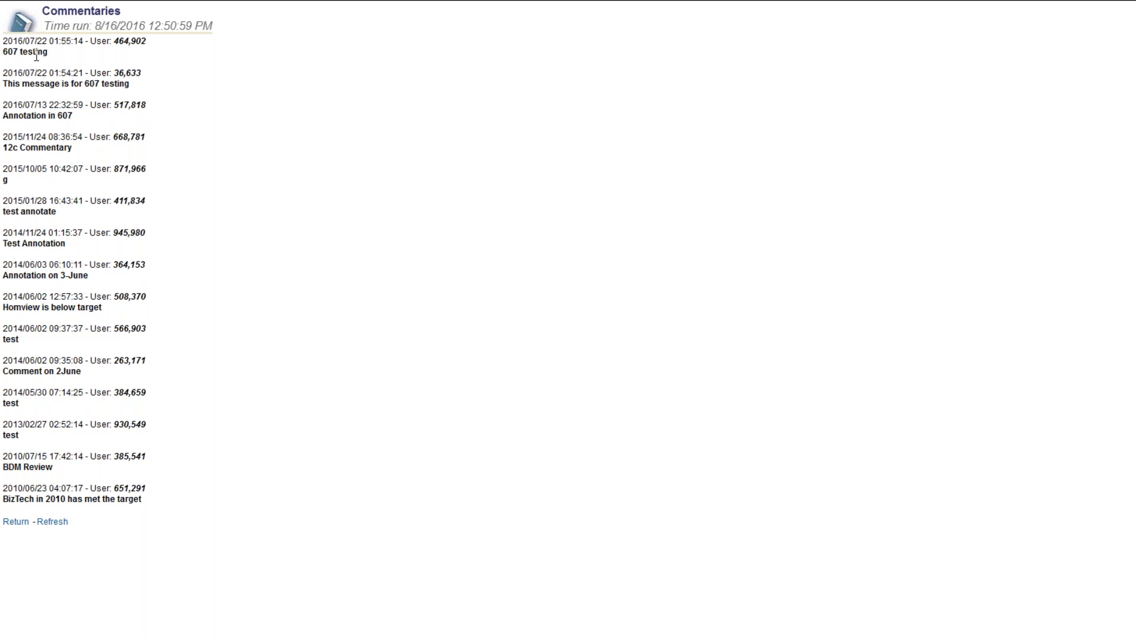
{"action": "left_click", "coordinate": [16, 522]}
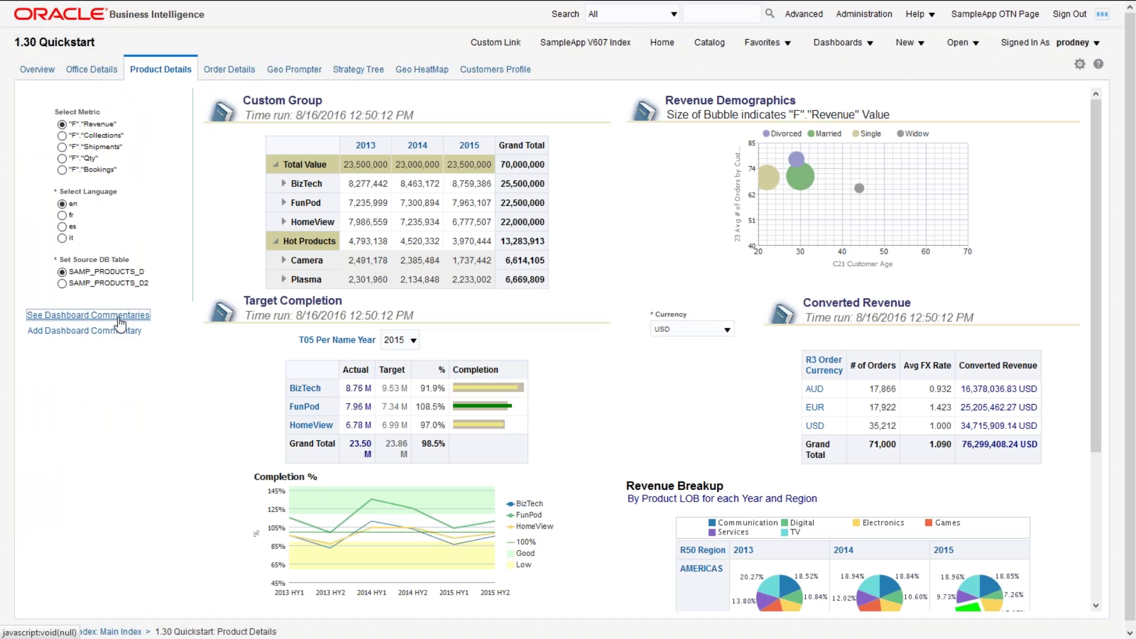
Step: Review the print formats among the Product Details page options, and return to the SampleApp V607 Index
{"action": "left_click", "coordinate": [1081, 65]}
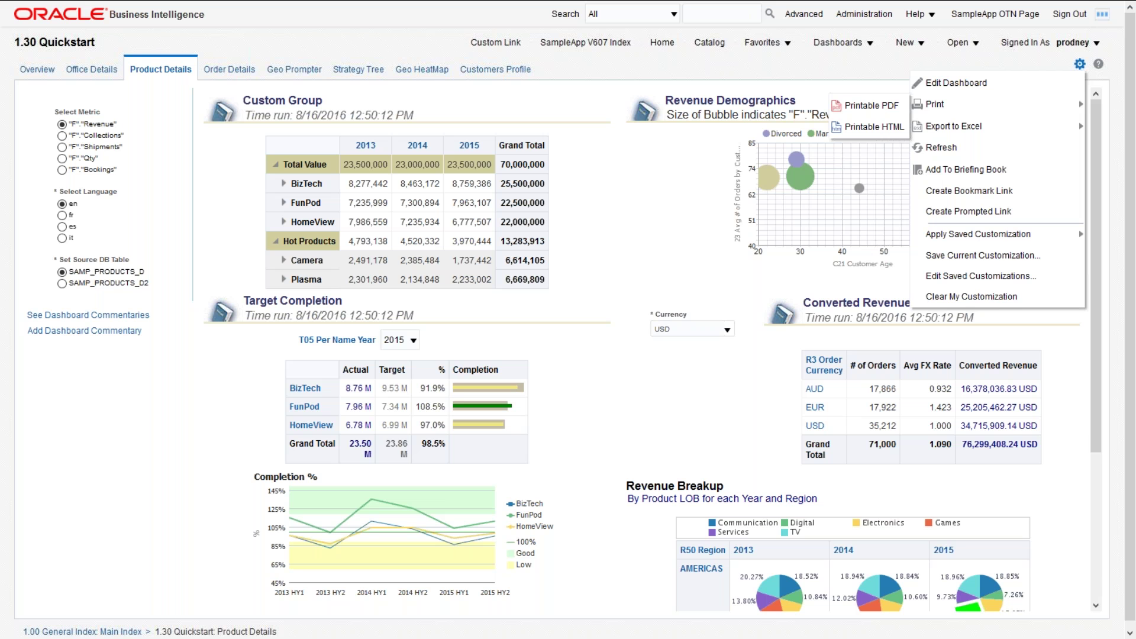
{"action": "left_click", "coordinate": [627, 83]}
{"action": "left_click", "coordinate": [585, 43]}
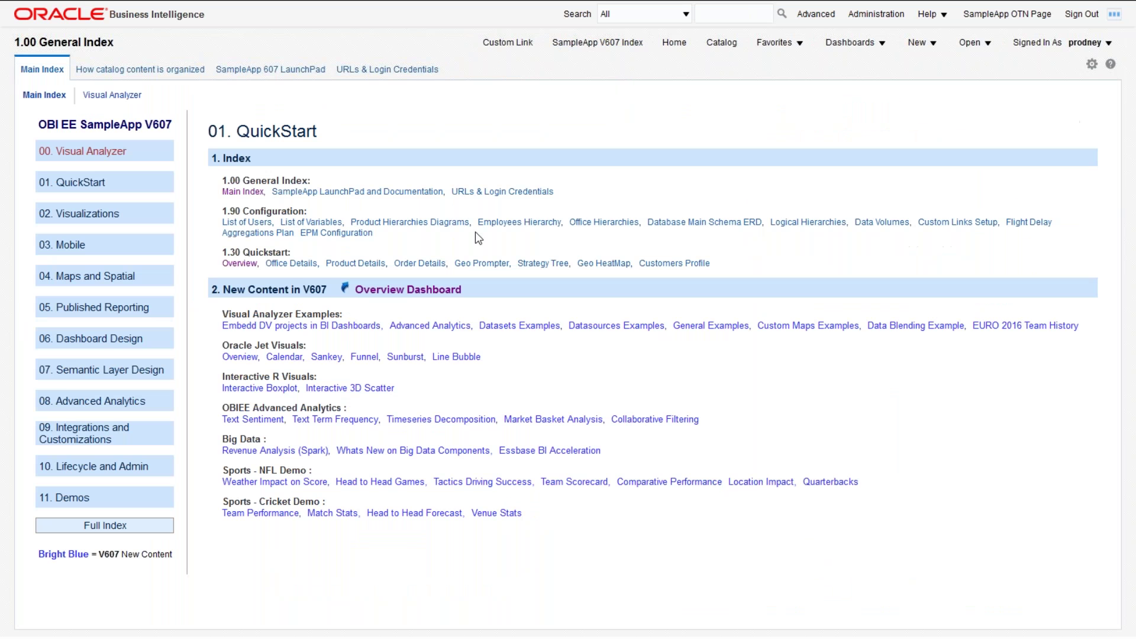
Step: Open the R Workbench from the 08. Advanced Analytics index, examine the QCC-1 graphics result, and view the ORE Datamining page
{"action": "left_click", "coordinate": [70, 398]}
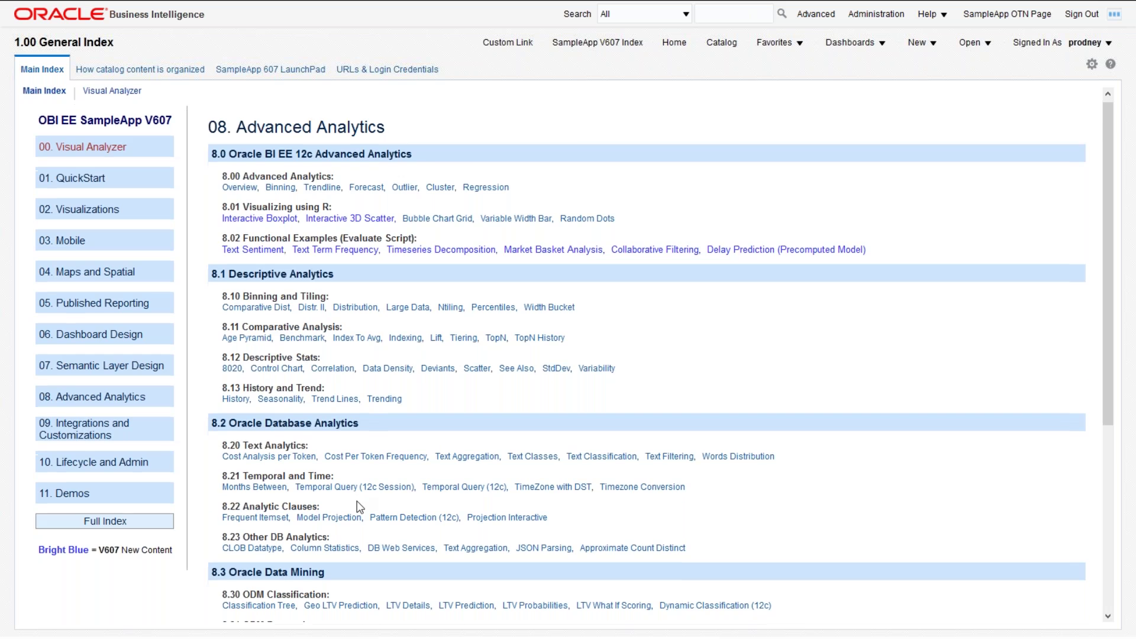
{"action": "scroll", "coordinate": [357, 501], "scroll_direction": "down", "scroll_amount": 3}
{"action": "scroll", "coordinate": [254, 551], "scroll_direction": "down", "scroll_amount": 3}
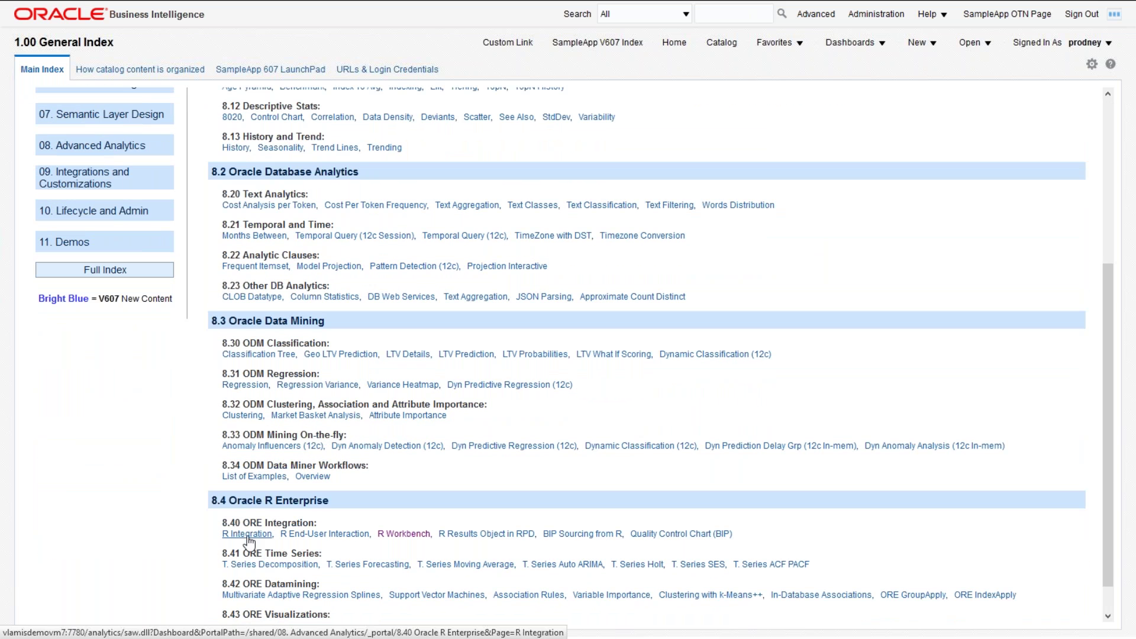
{"action": "left_click", "coordinate": [404, 533]}
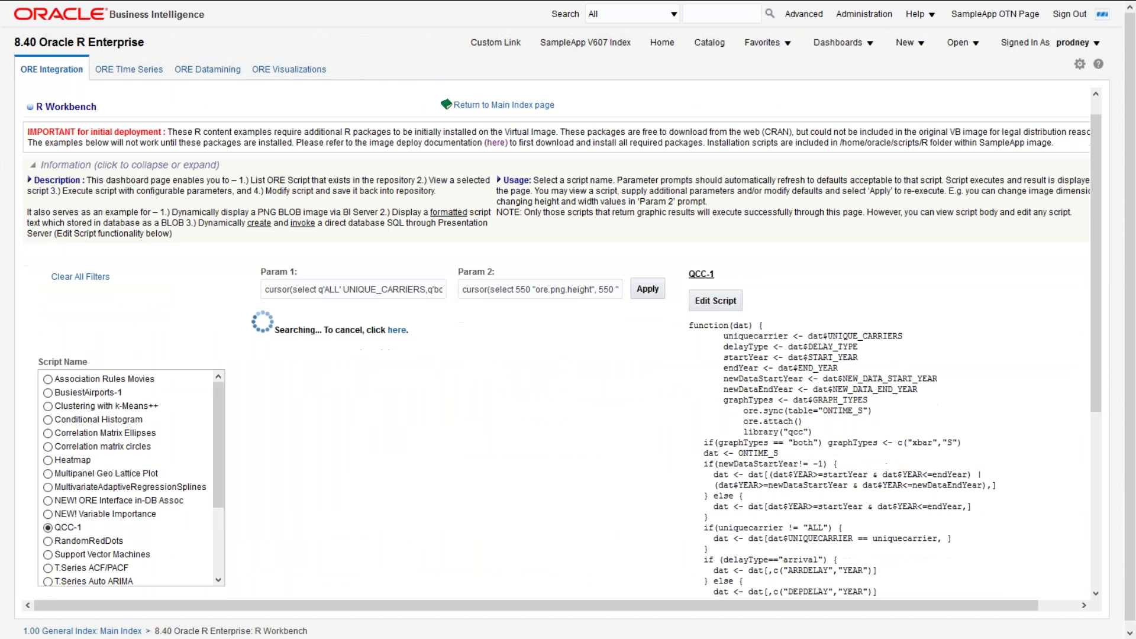
{"action": "scroll", "coordinate": [414, 266], "scroll_direction": "down", "scroll_amount": 1}
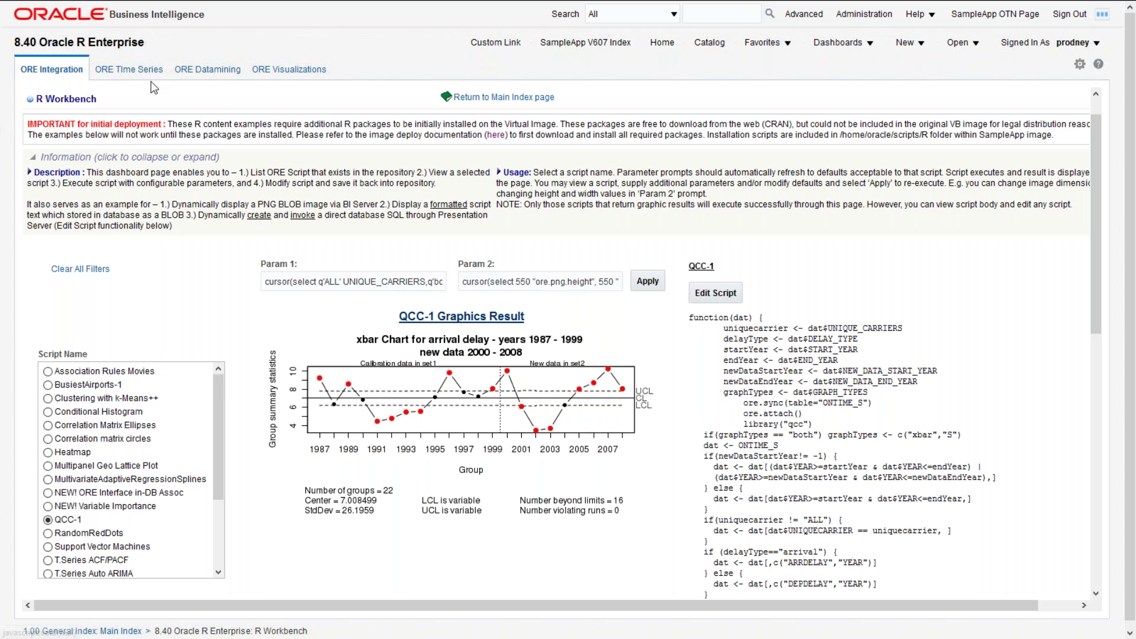
{"action": "left_click", "coordinate": [217, 75]}
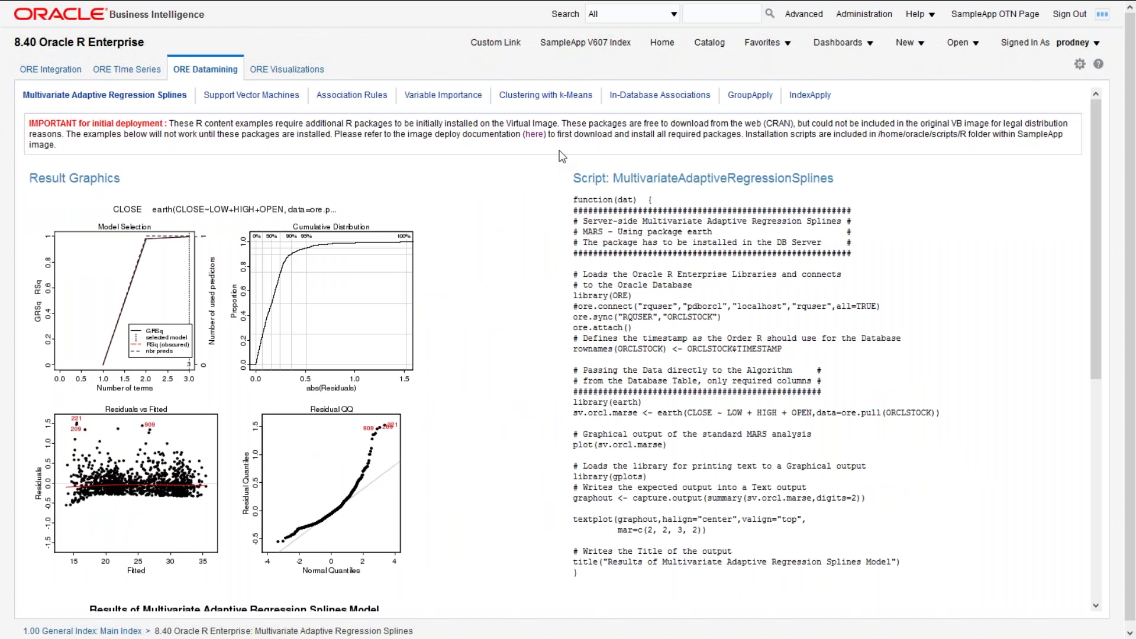
Step: Return to the SampleApp V607 Index and look through the examples listed under 08. Advanced Analytics
{"action": "left_click", "coordinate": [568, 45]}
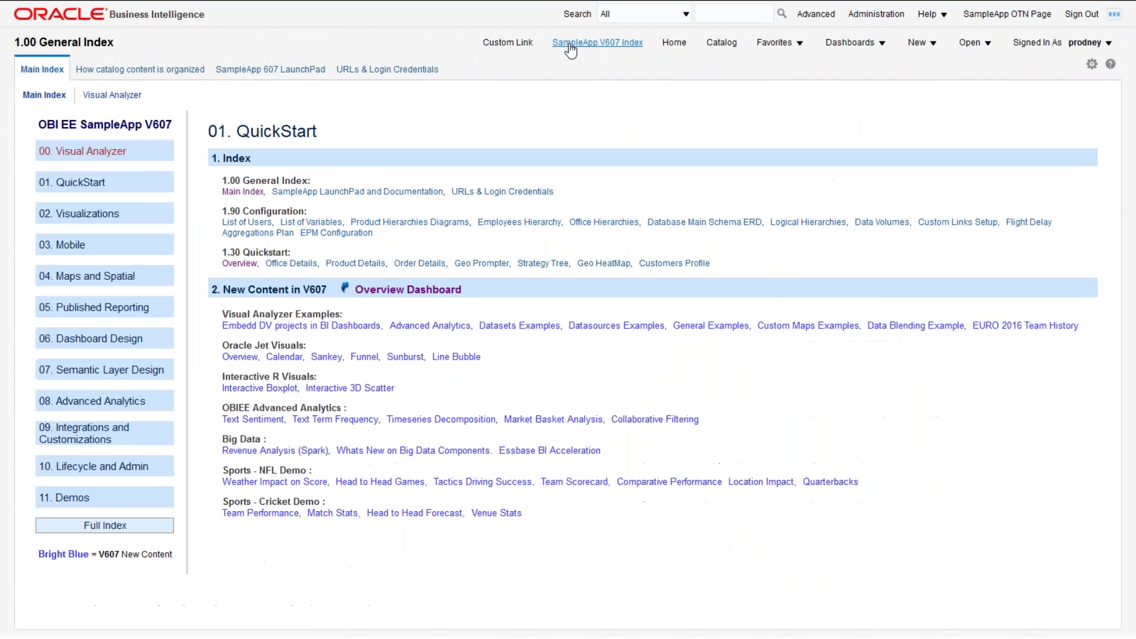
{"action": "left_click", "coordinate": [69, 408]}
{"action": "scroll", "coordinate": [69, 407], "scroll_direction": "down", "scroll_amount": 3}
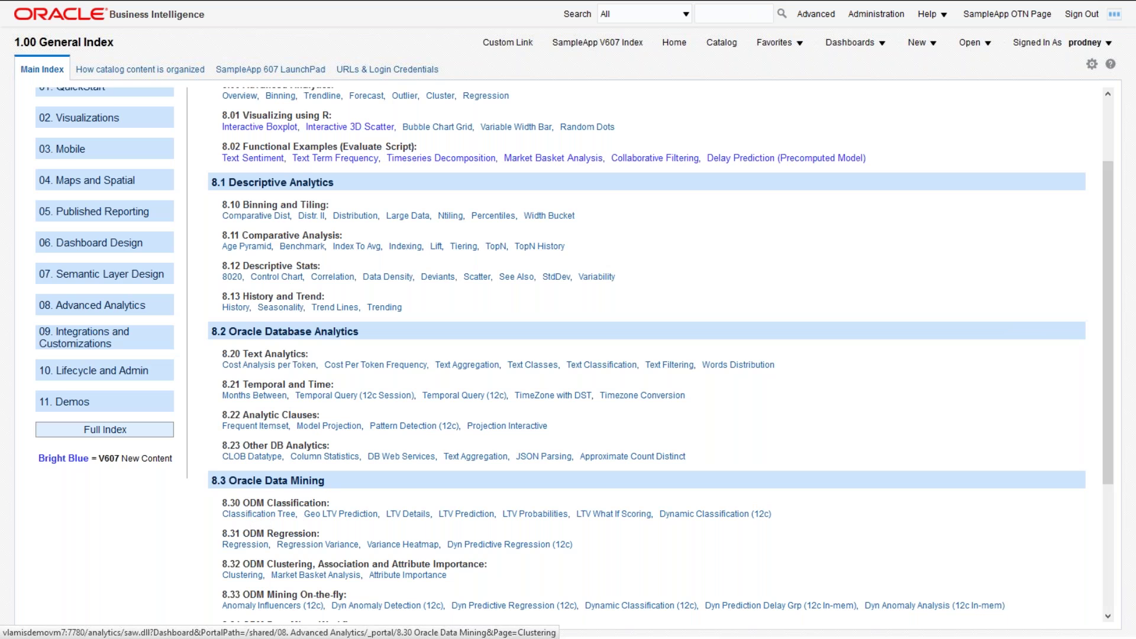
{"action": "scroll", "coordinate": [578, 578], "scroll_direction": "down", "scroll_amount": 2}
{"action": "scroll", "coordinate": [563, 574], "scroll_direction": "down", "scroll_amount": 1}
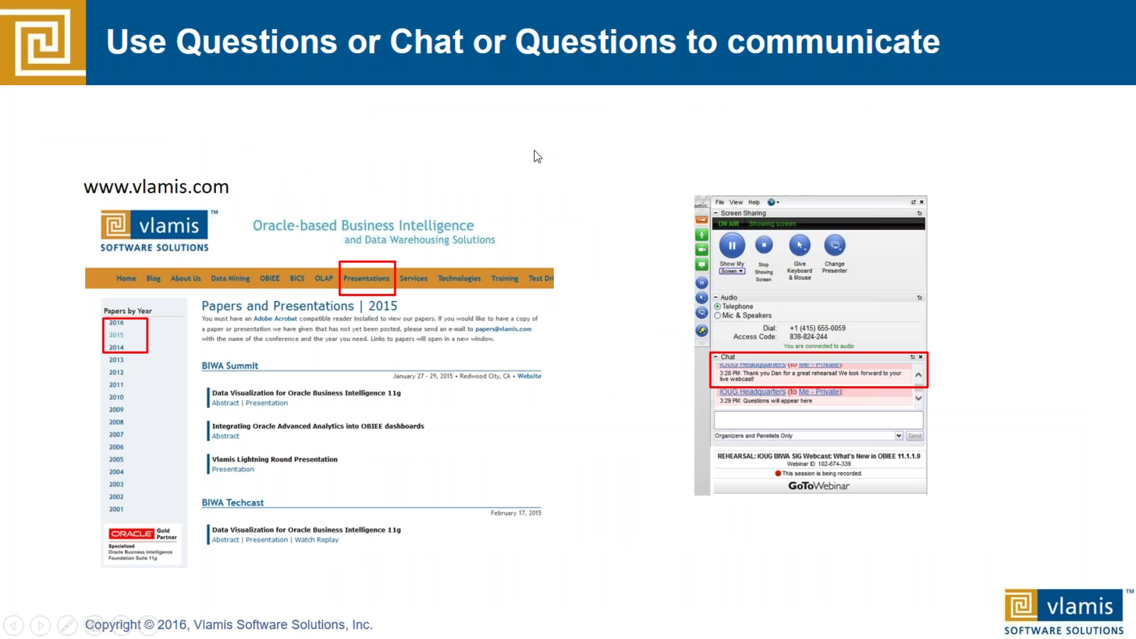
Step: Advance the slides past the Agenda, show the Resources and Questions slide, and go back to SampleApp Team Resources
{"action": "left_click", "coordinate": [540, 155]}
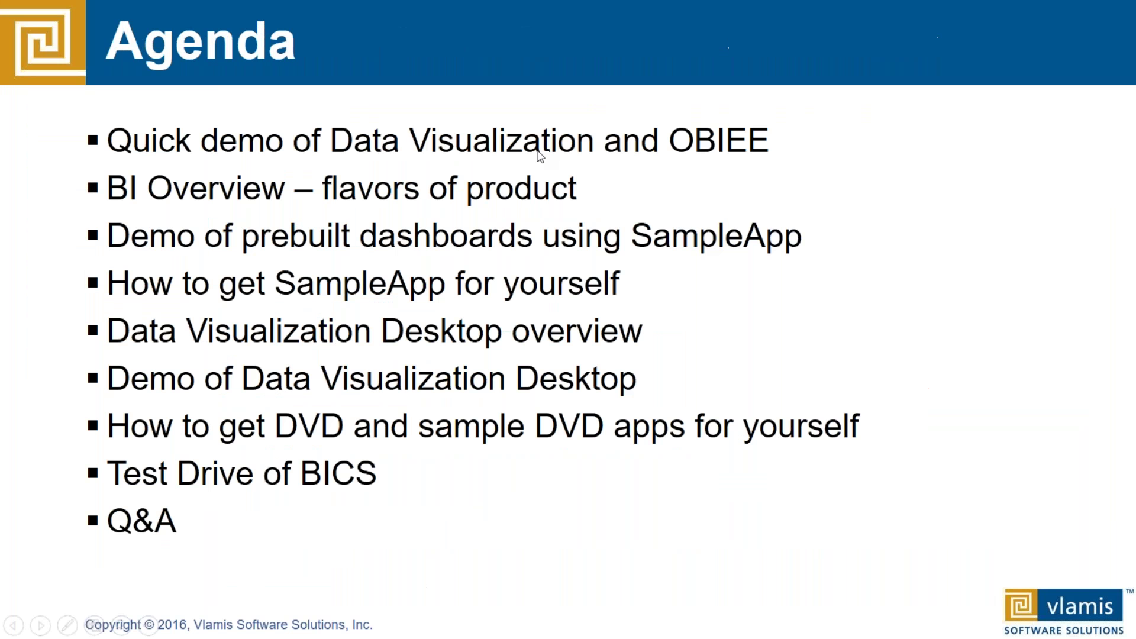
{"action": "left_click", "coordinate": [540, 156]}
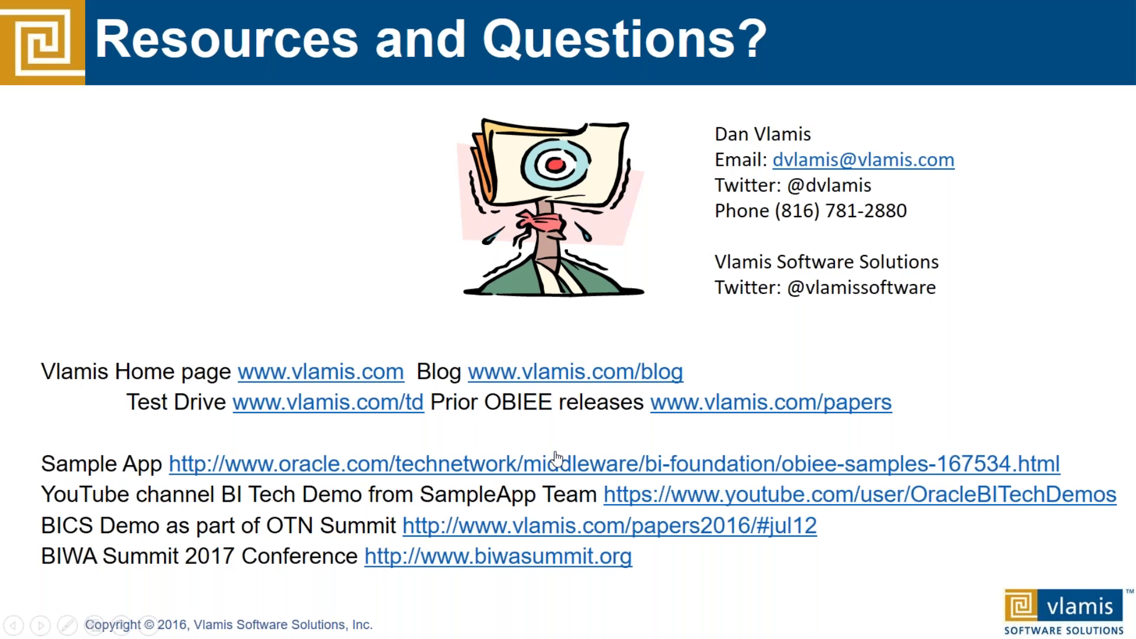
{"action": "key", "text": "Page_Up"}
{"action": "key", "text": "Page_Up"}
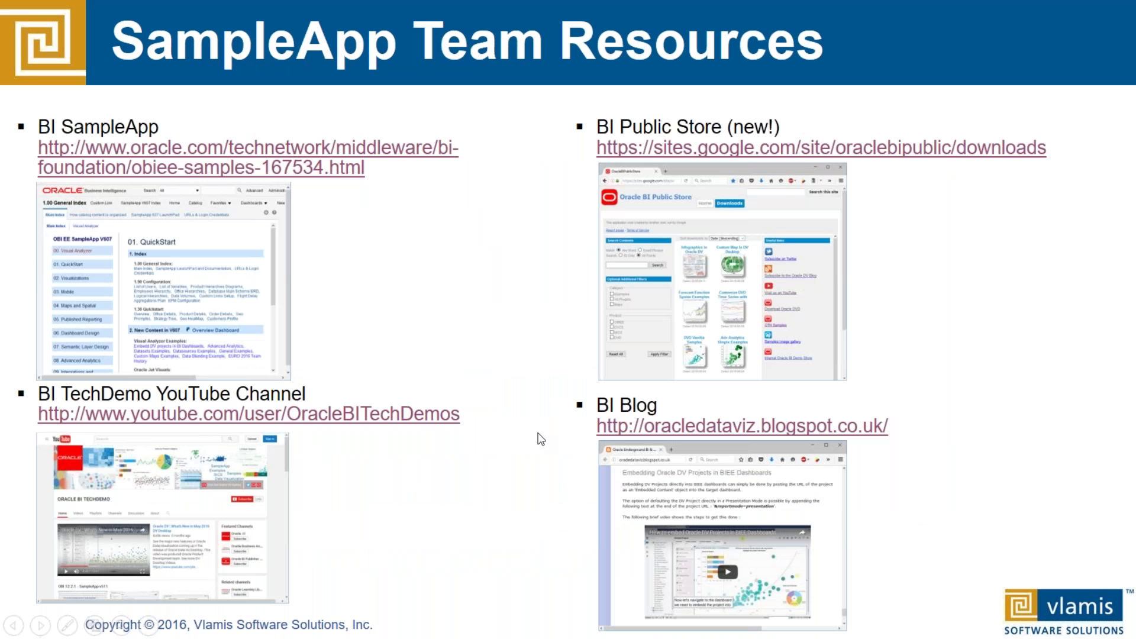